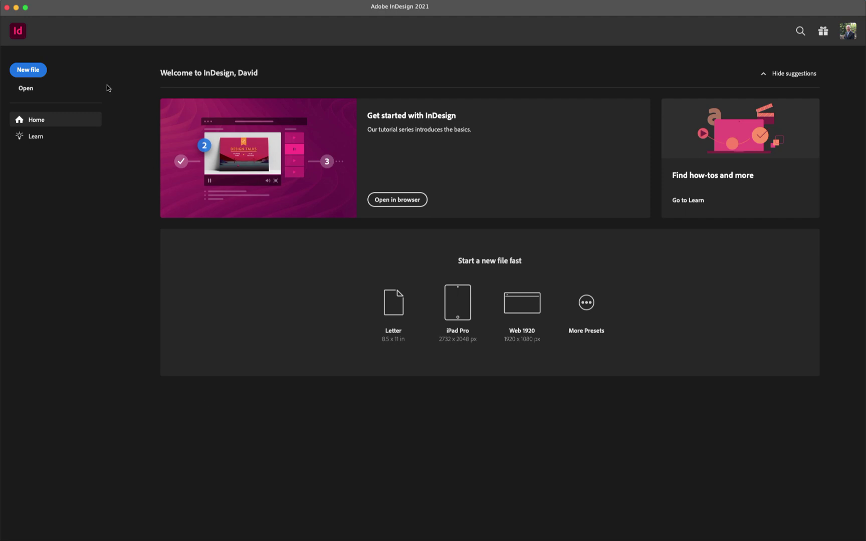
# Create a new 1920 × 1080 px document from the Web template Tranquil Interactive Presentation.
pyautogui.click(28, 71)
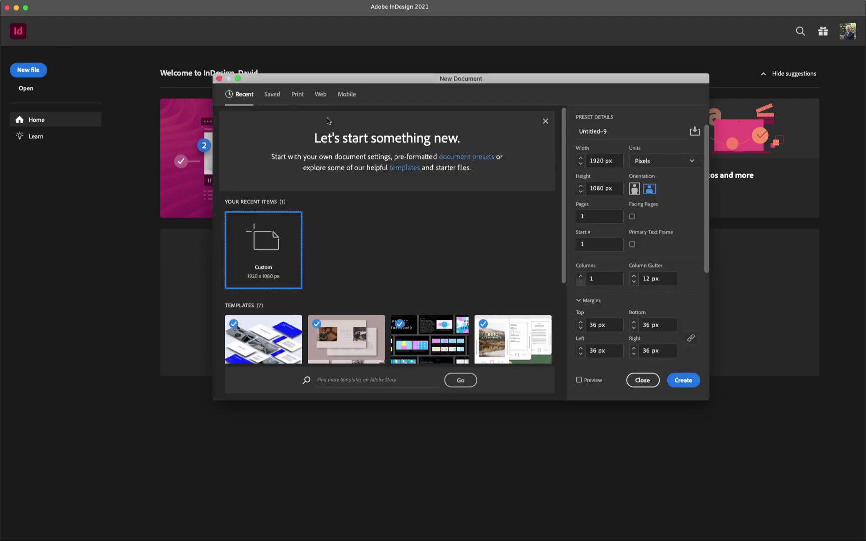
pyautogui.click(321, 94)
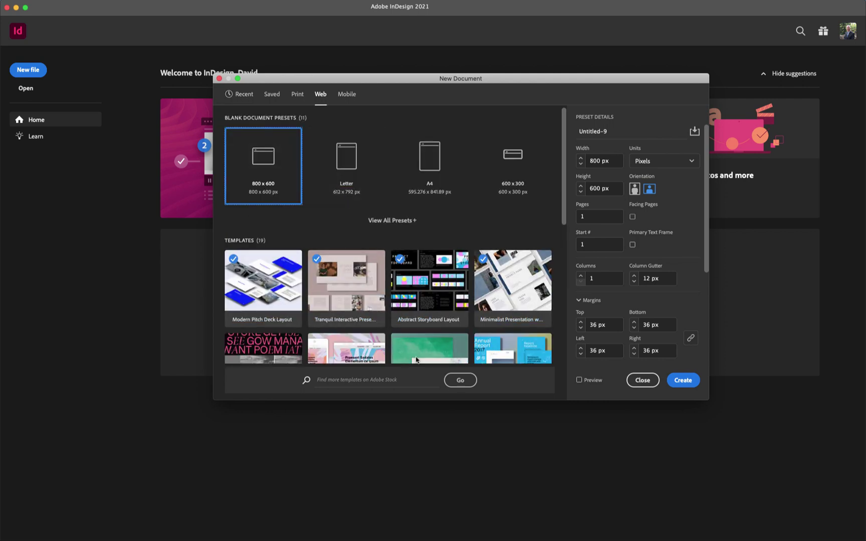
pyautogui.click(353, 279)
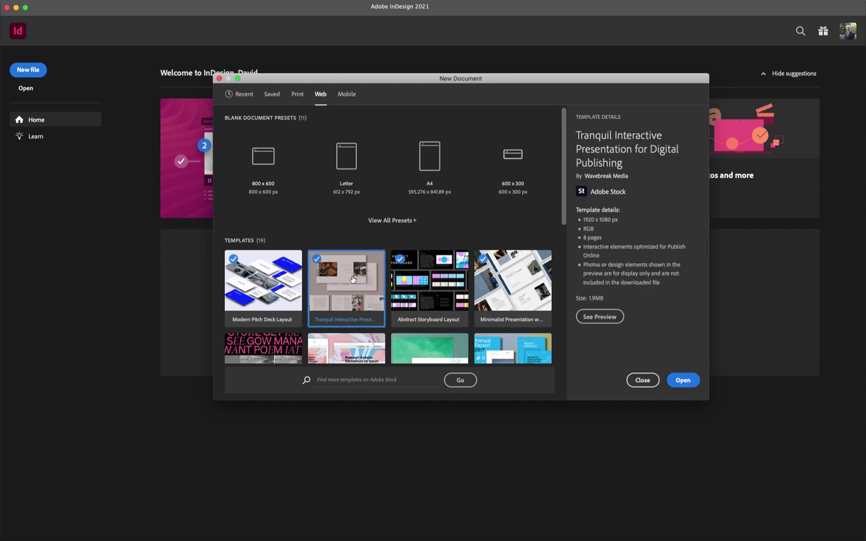
pyautogui.click(682, 379)
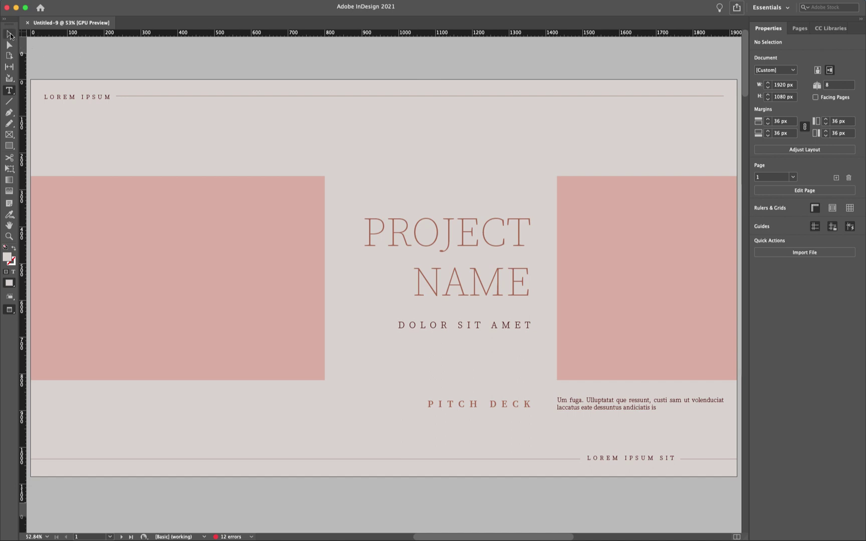
# Switch to the Selection tool and the [Digital Publishing] workspace.
pyautogui.click(9, 34)
pyautogui.click(203, 0)
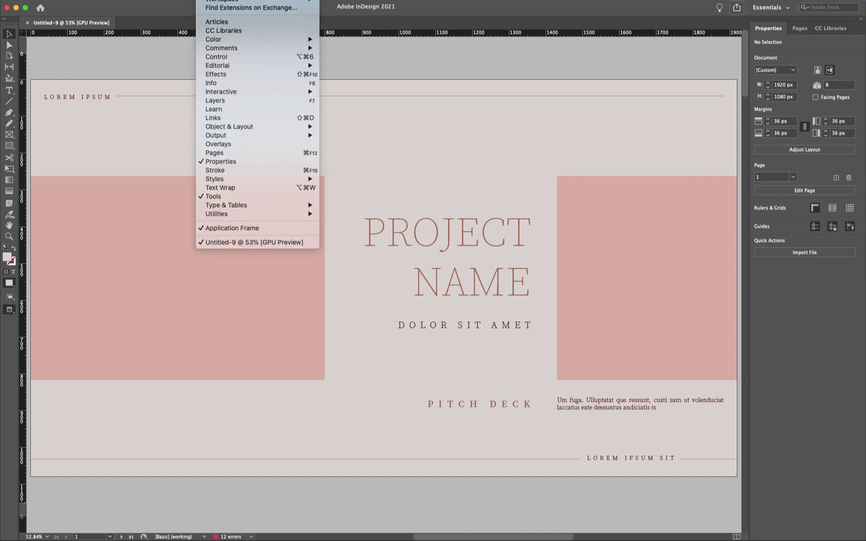
pyautogui.moveTo(214, 1)
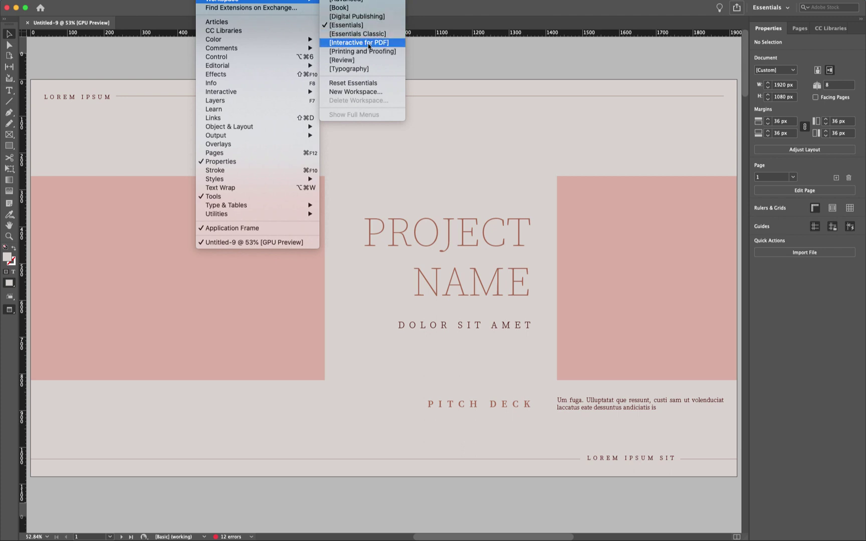
pyautogui.click(364, 18)
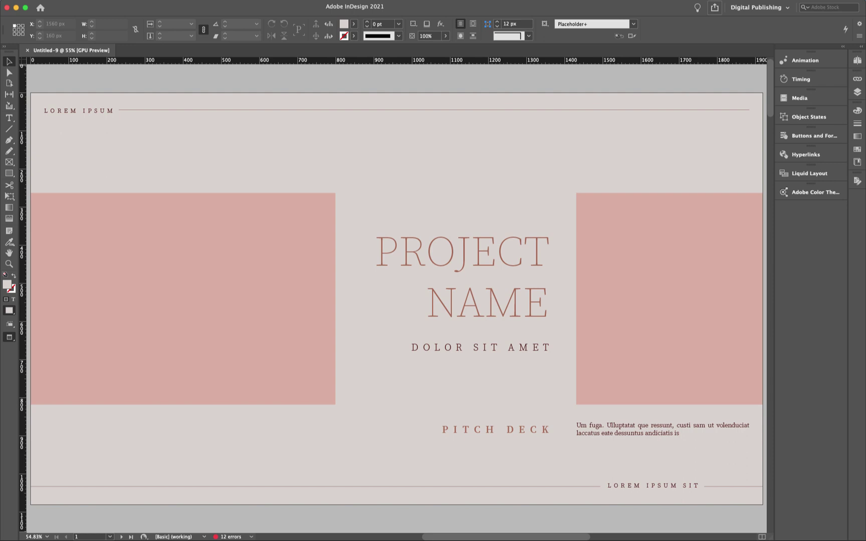
# On A-Master, change the background rectangle's fill from d9d2ce to white ffffff.
pyautogui.click(857, 60)
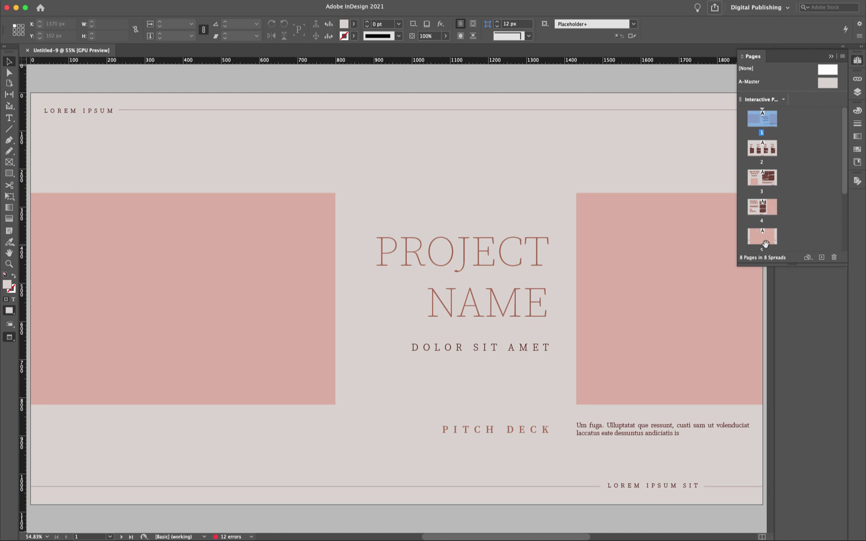
pyautogui.doubleClick(827, 84)
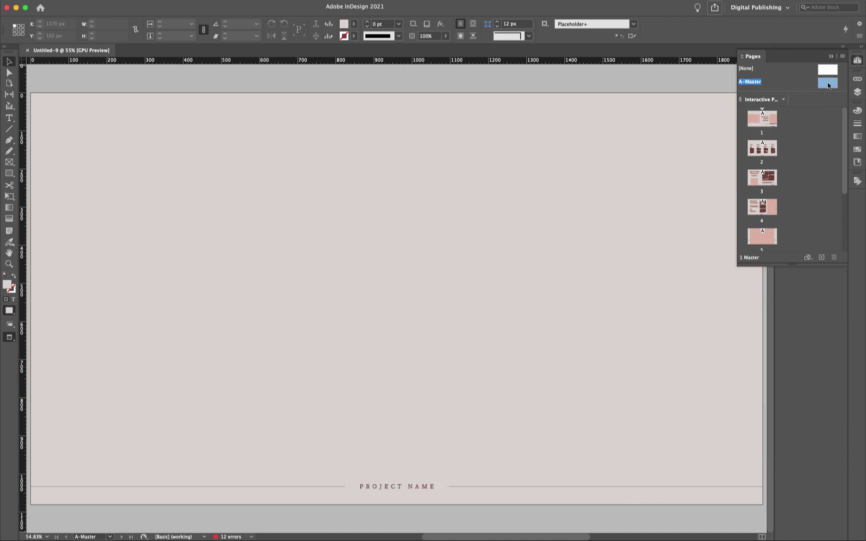
pyautogui.click(353, 124)
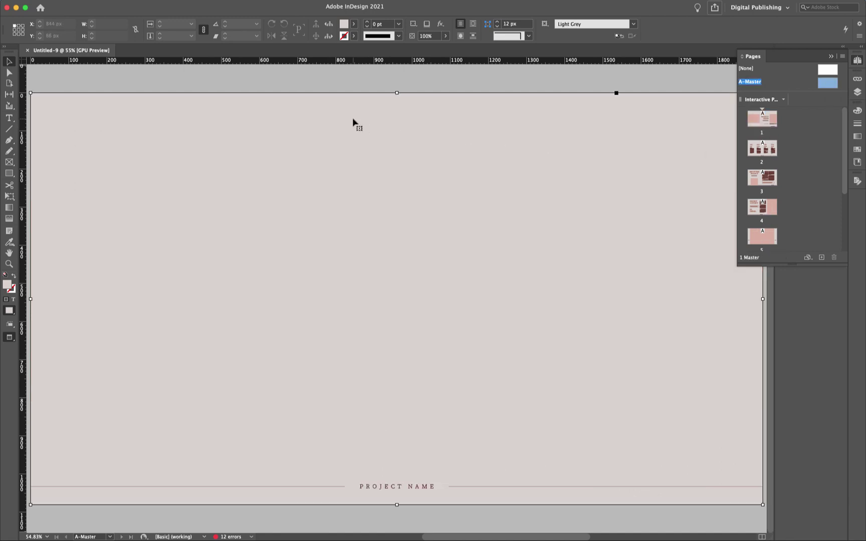
pyautogui.doubleClick(6, 287)
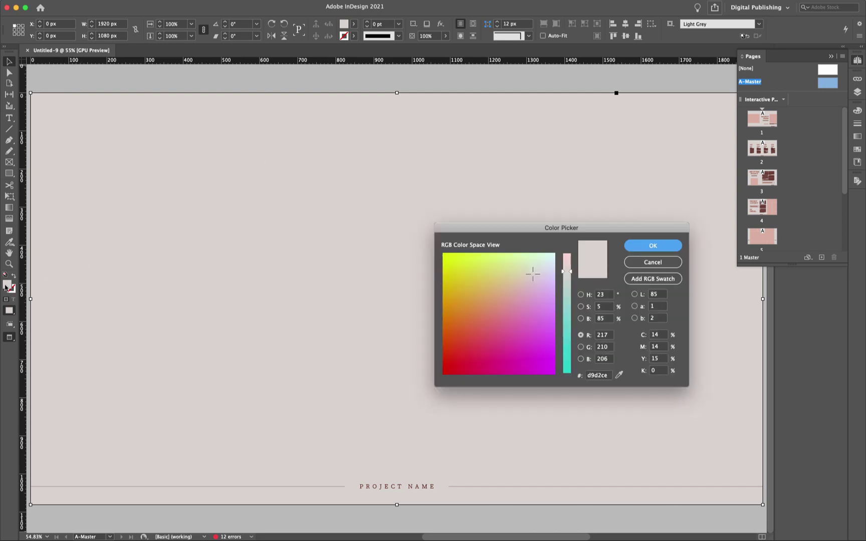
pyautogui.click(607, 377)
pyautogui.moveTo(608, 377); pyautogui.dragTo(577, 381)
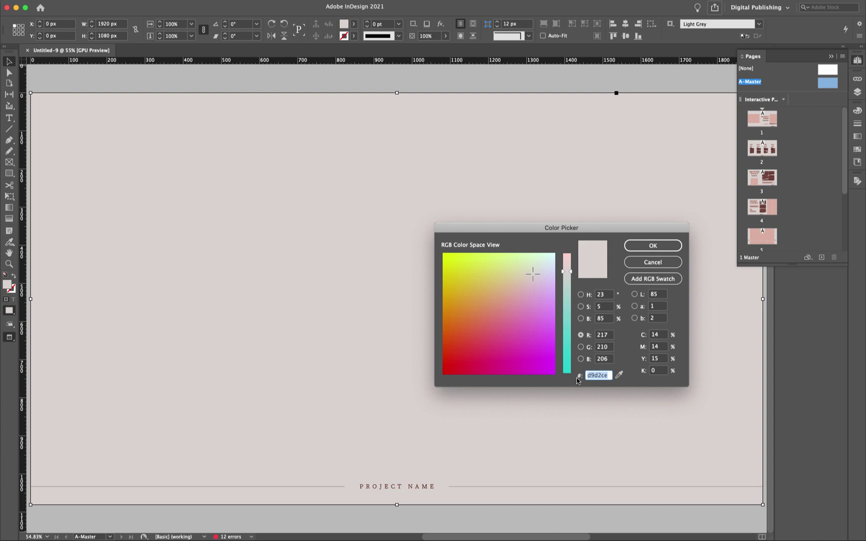
pyautogui.write('ffffff')
pyautogui.press('Return')
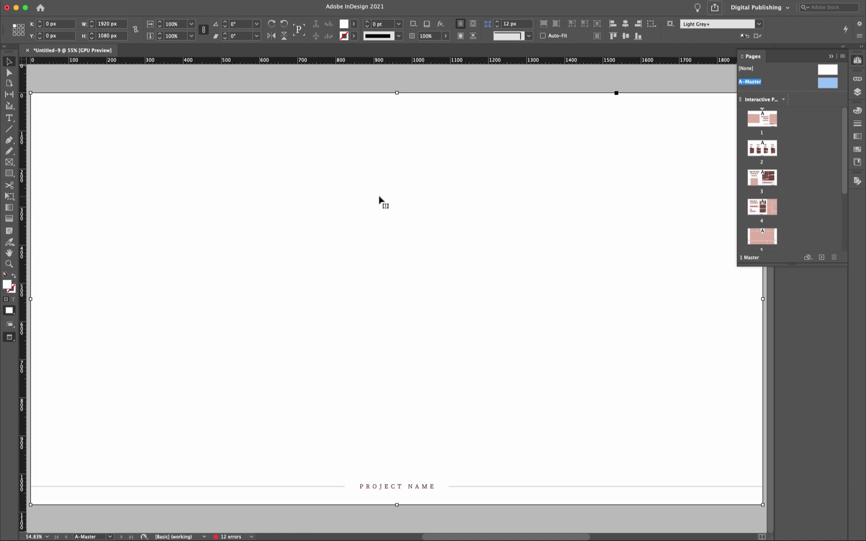
# Scroll through all eight pages to check the white backgrounds, ending on page 1.
pyautogui.doubleClick(760, 122)
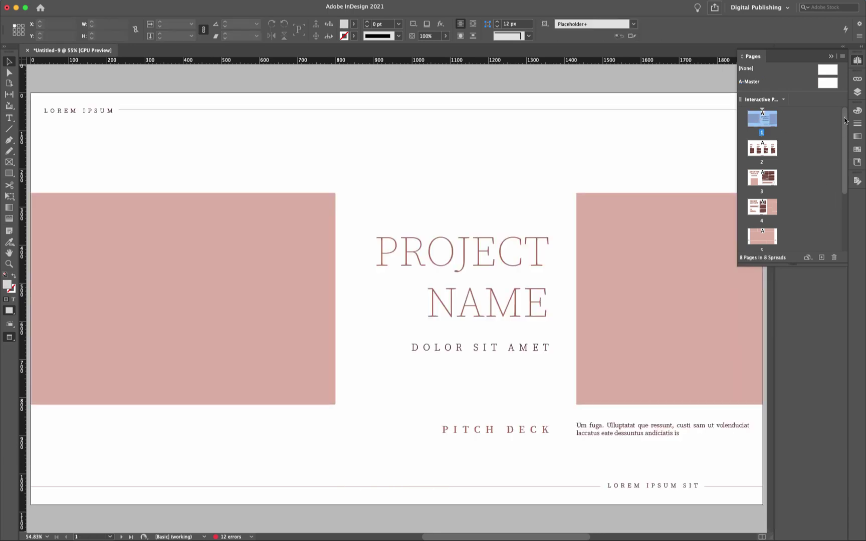
pyautogui.moveTo(844, 120); pyautogui.dragTo(847, 180)
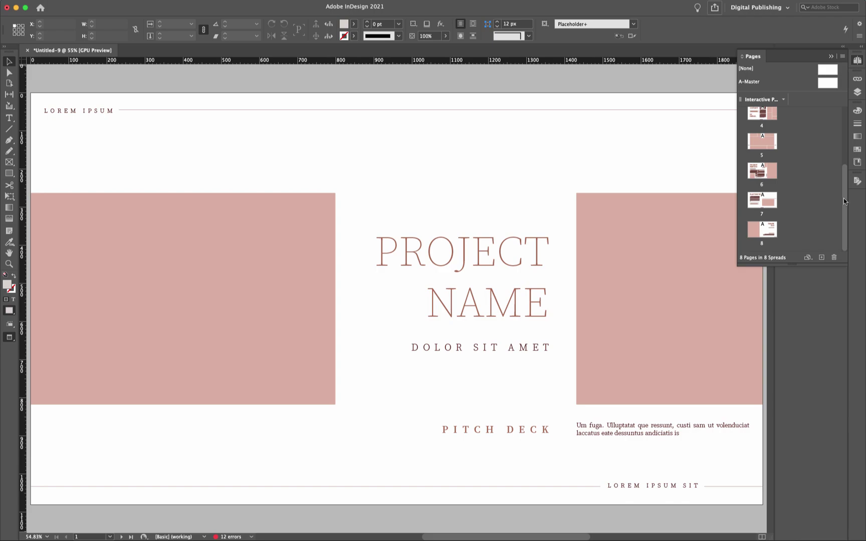
pyautogui.moveTo(845, 201); pyautogui.dragTo(847, 113)
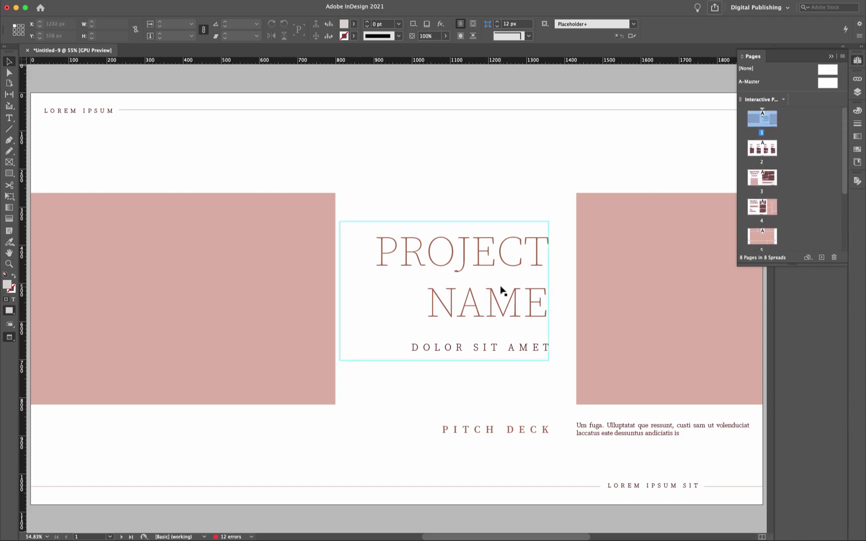
pyautogui.scroll(-20, 501, 290)
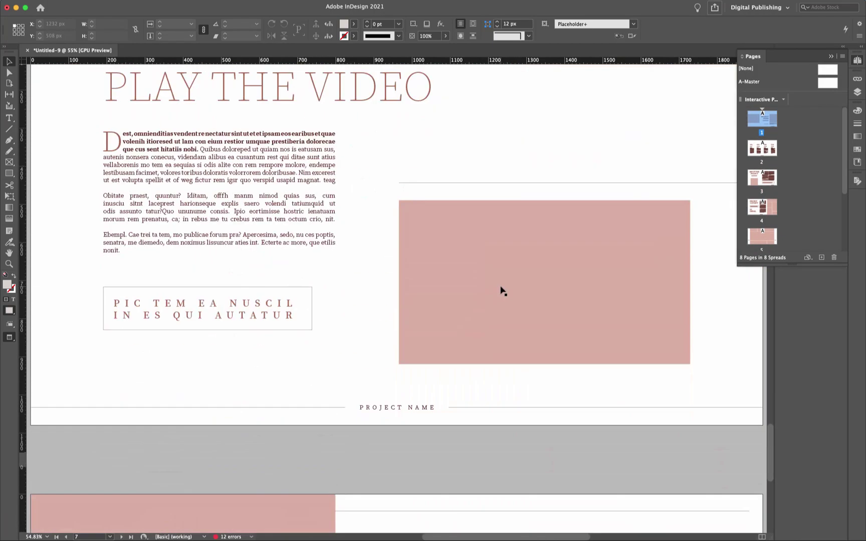
pyautogui.scroll(-7, 501, 290)
pyautogui.scroll(20, 501, 289)
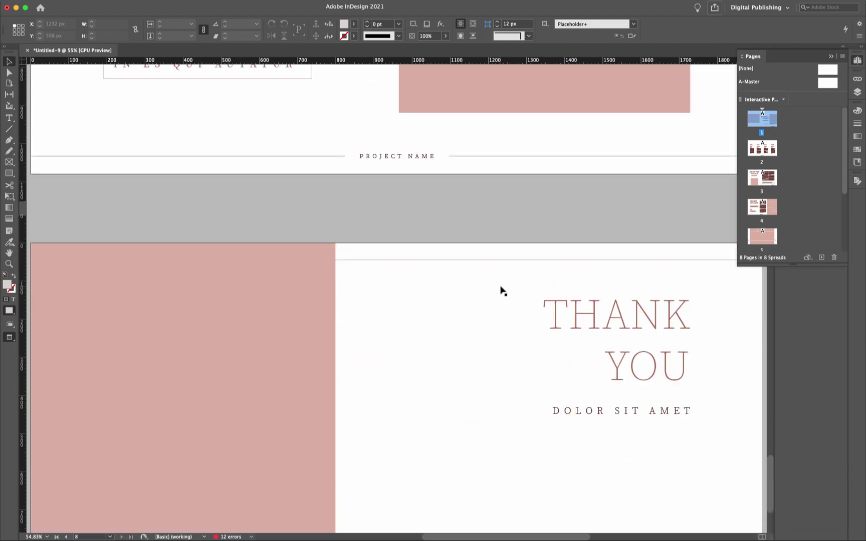
pyautogui.scroll(20, 501, 290)
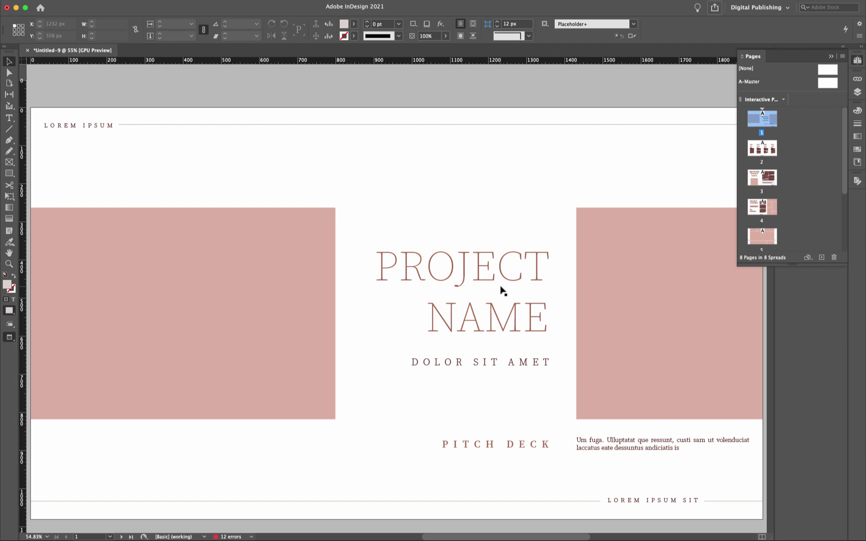
pyautogui.scroll(-3, 501, 289)
pyautogui.scroll(3, 501, 289)
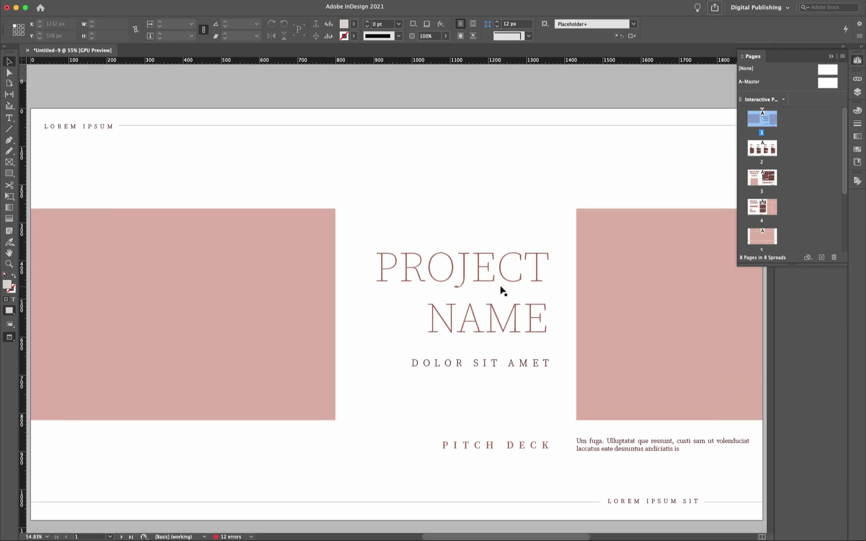
# Replace PROJECT NAME with FLOOR-DECKING and DOLOR SIT AMET with CUSTOM FLOORING.
pyautogui.doubleClick(412, 266)
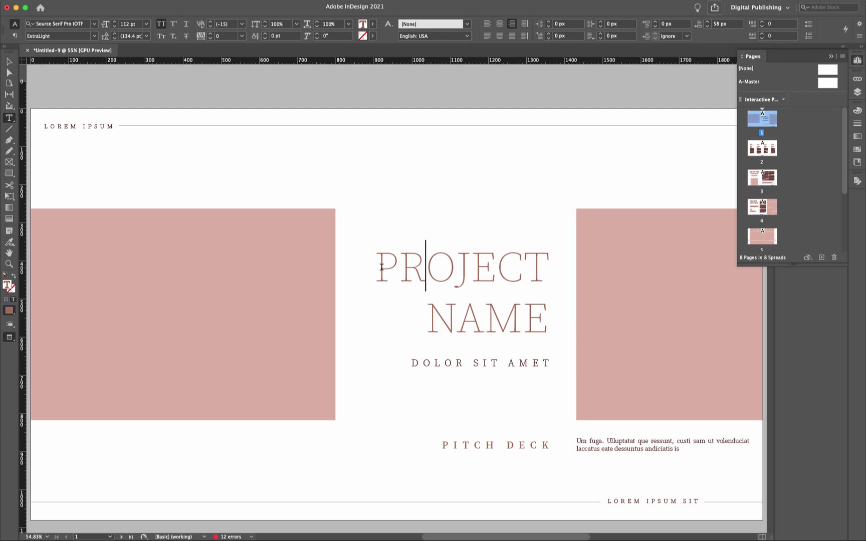
pyautogui.moveTo(374, 265); pyautogui.dragTo(546, 261)
pyautogui.write('FLOOR-')
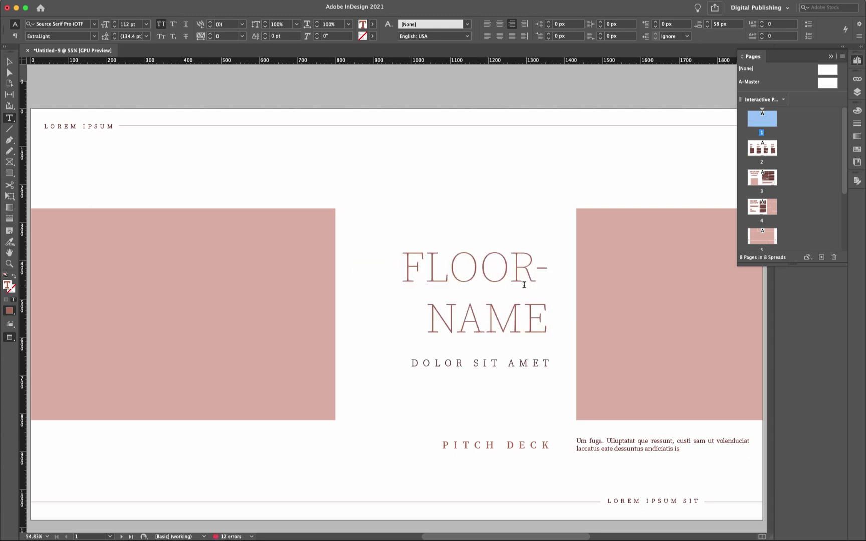
pyautogui.moveTo(430, 318); pyautogui.dragTo(560, 320)
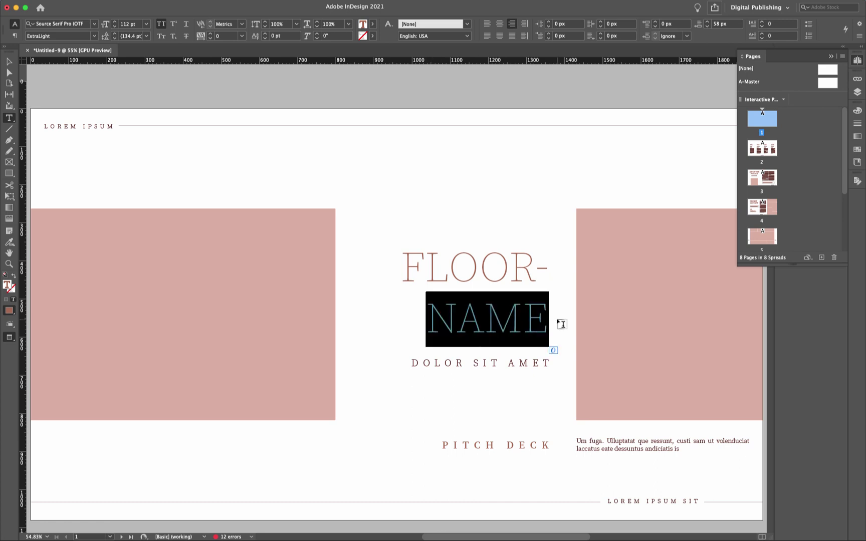
pyautogui.write('DECKING-')
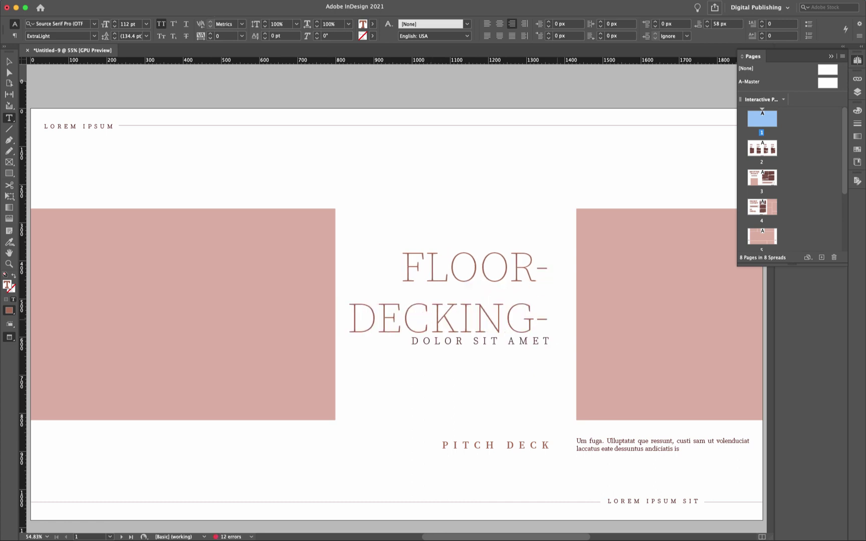
pyautogui.press('BackSpace')
pyautogui.press('Return')
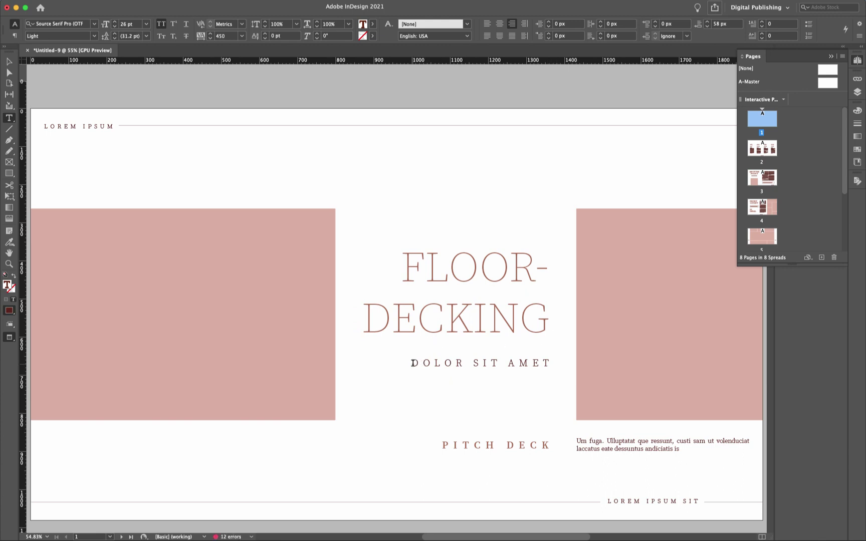
pyautogui.moveTo(412, 363); pyautogui.dragTo(548, 362)
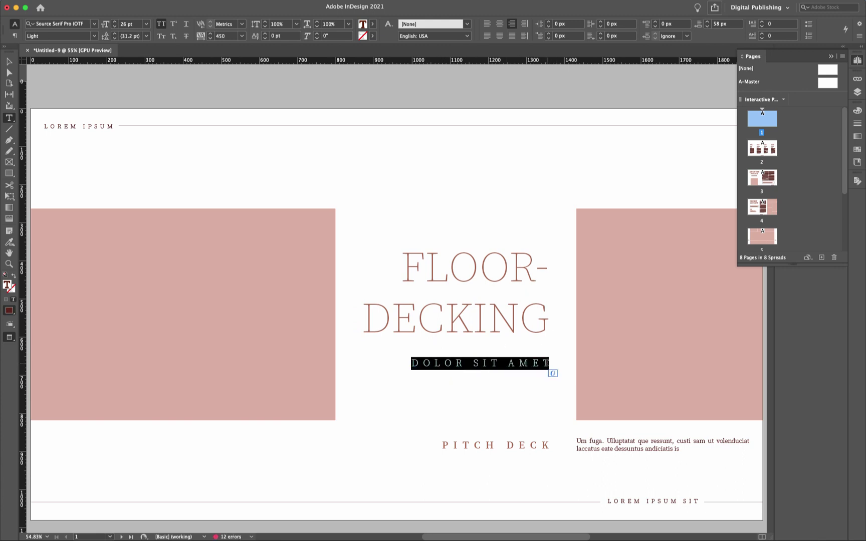
pyautogui.write('CUSTOM')
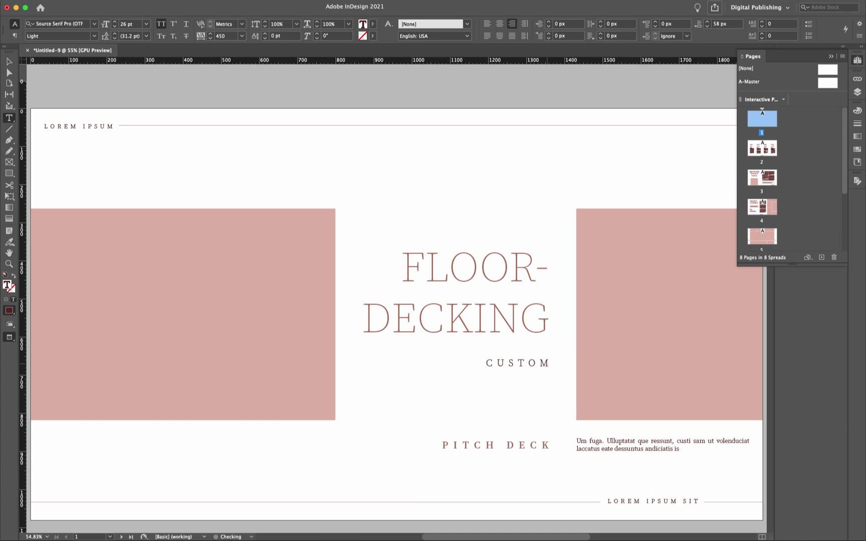
pyautogui.write(' FLOORING')
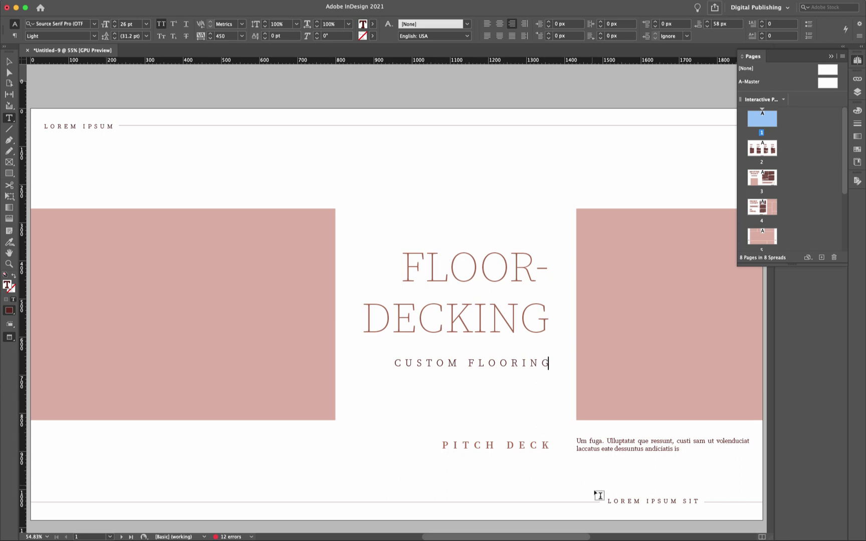
# Place abstract_architecture-0091.jpg, the rusty perforated-metal photo, into the left pink frame.
pyautogui.click(9, 62)
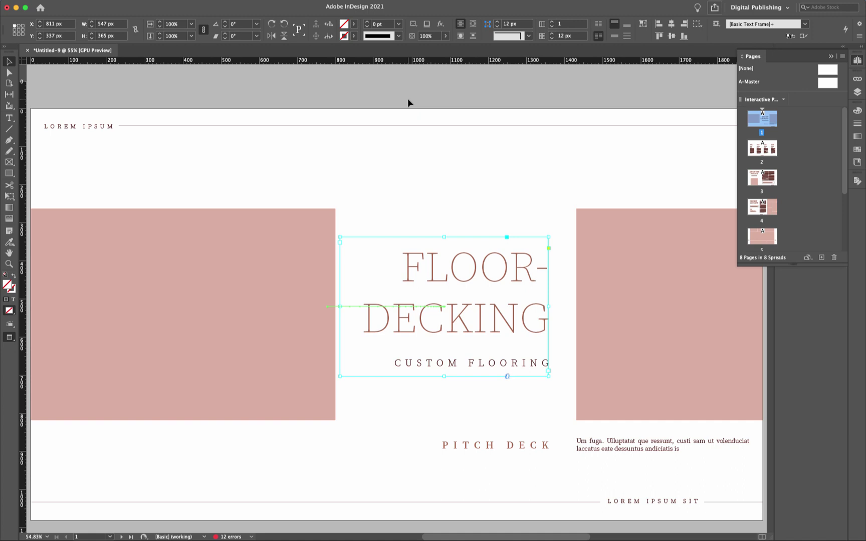
pyautogui.click(285, 268)
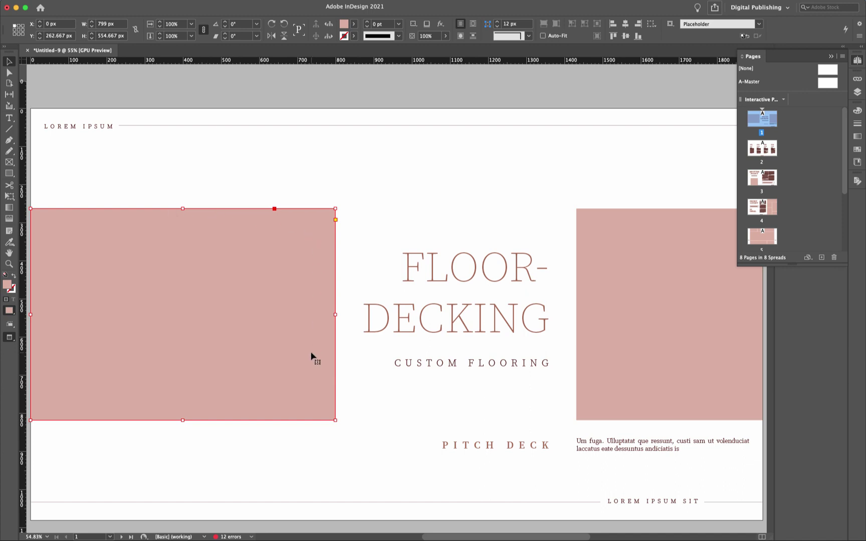
pyautogui.press('super+Tab')
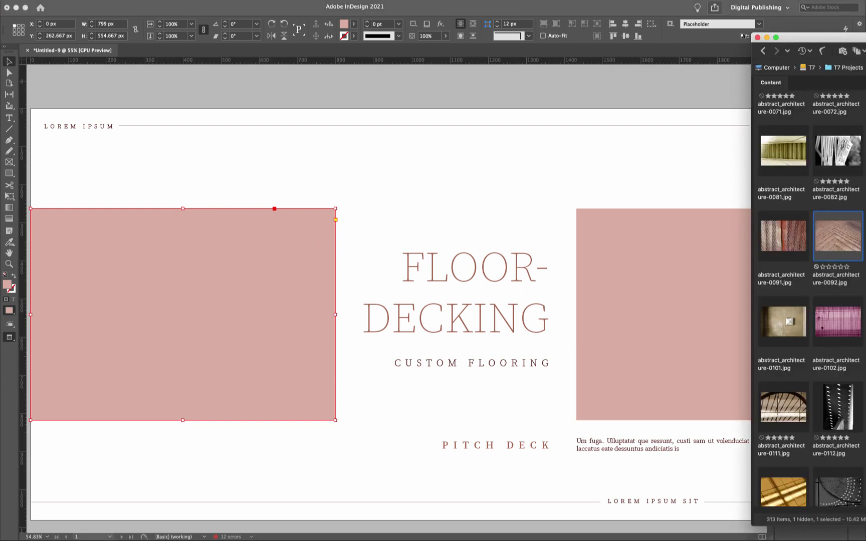
pyautogui.click(777, 241)
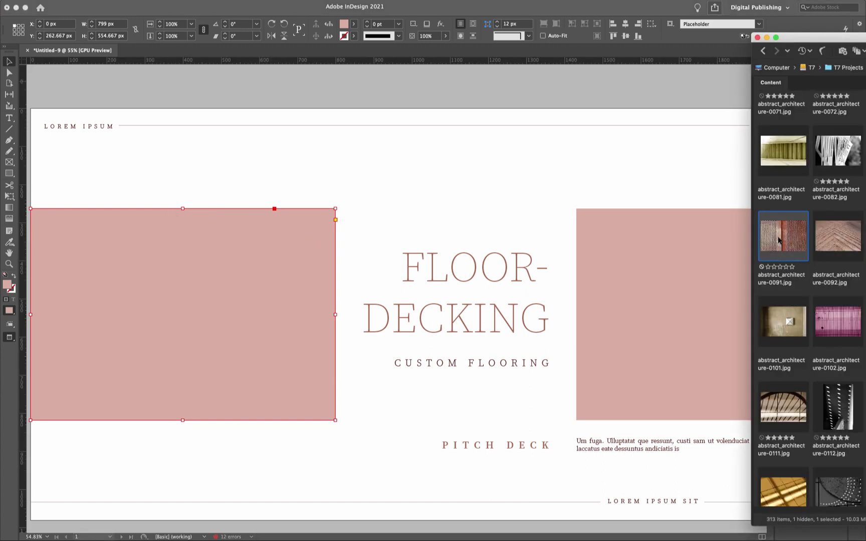
pyautogui.moveTo(785, 238); pyautogui.dragTo(185, 307)
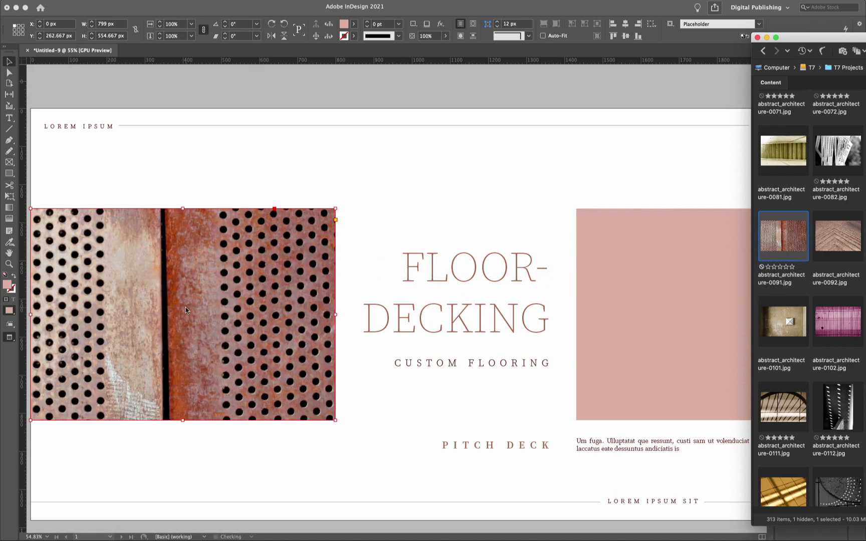
pyautogui.click(252, 304)
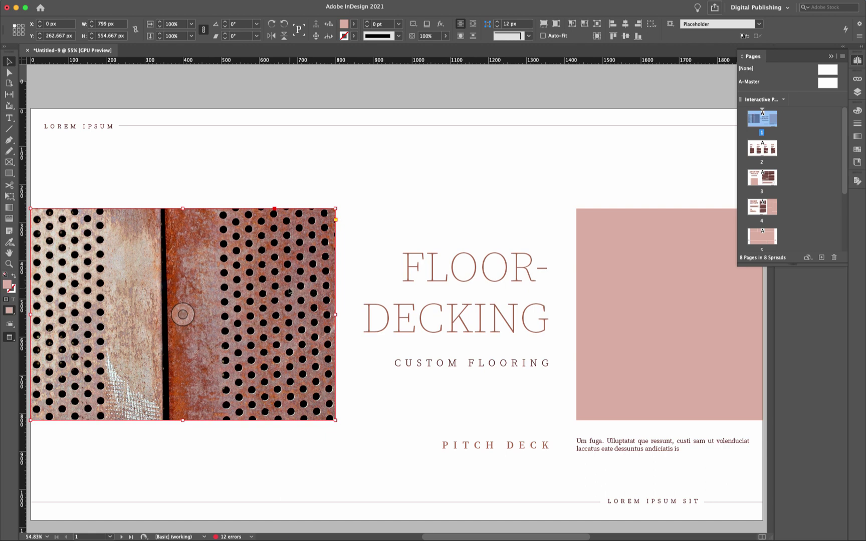
# Fit the perforated-metal photo proportionally to its frame.
pyautogui.rightClick(289, 293)
pyautogui.moveTo(344, 437)
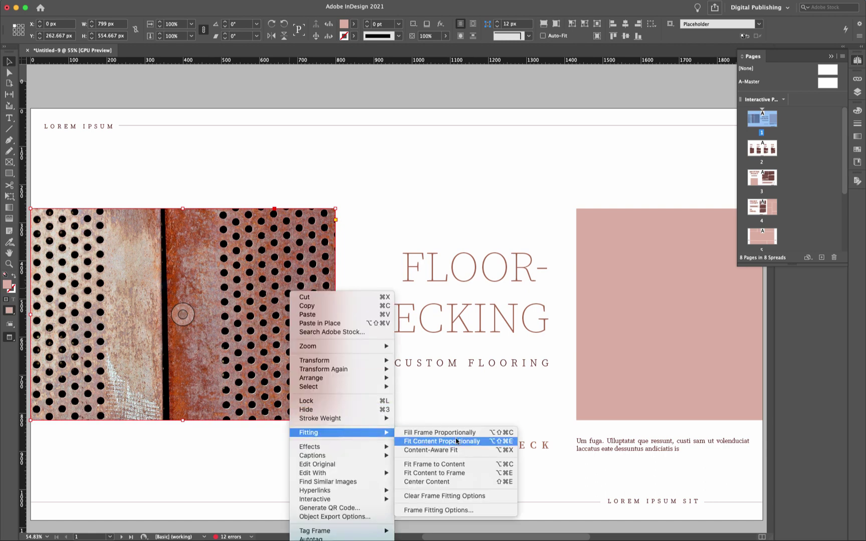
pyautogui.click(449, 474)
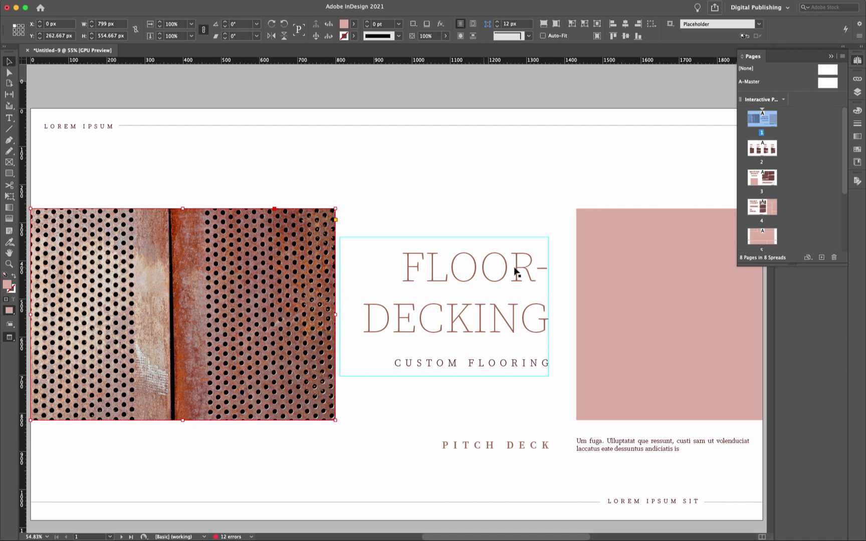
# Place abstract_architecture-0092.jpg, the herringbone floor photo, into the right pink frame.
pyautogui.click(593, 257)
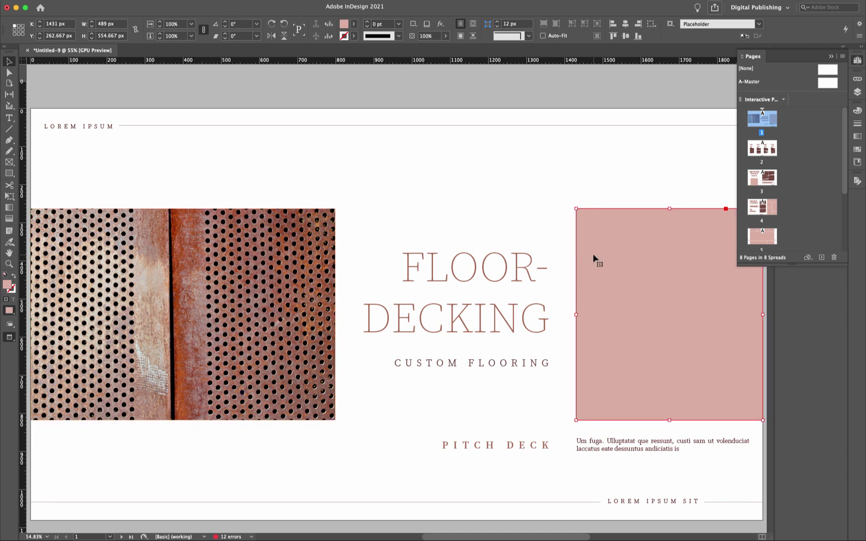
pyautogui.press('super+Tab')
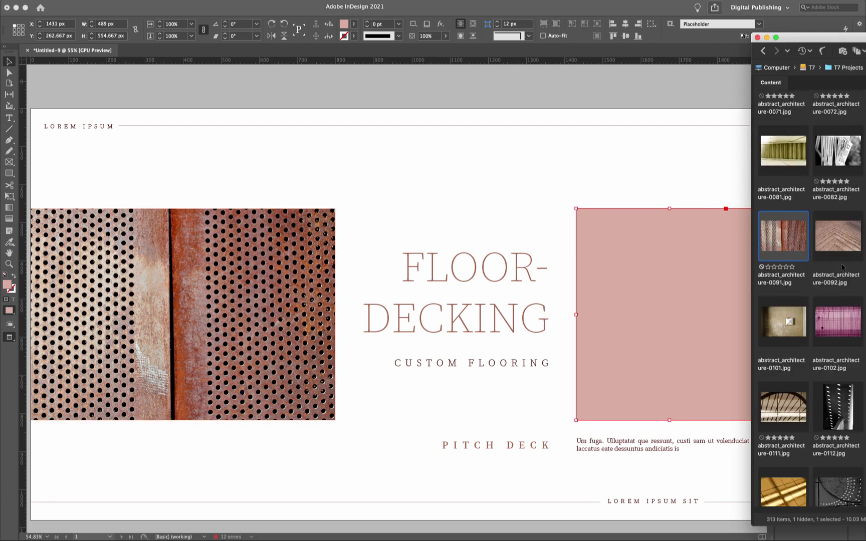
pyautogui.click(844, 235)
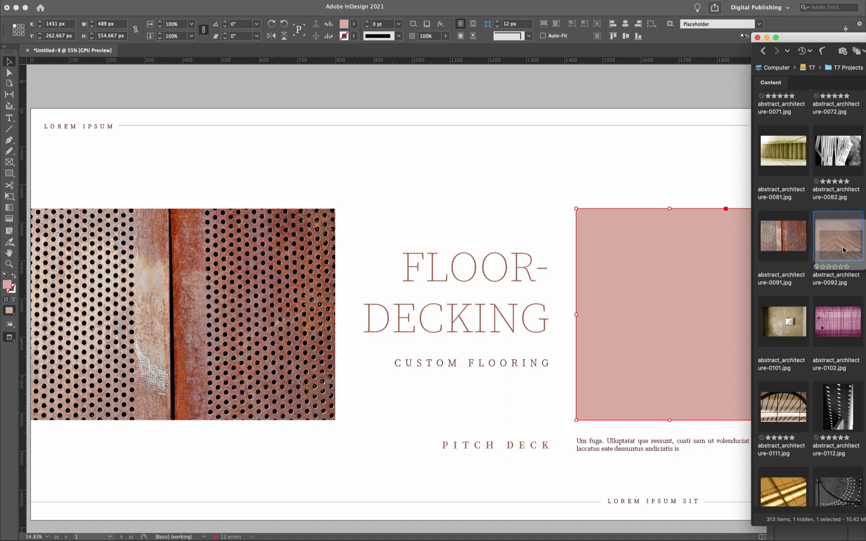
pyautogui.moveTo(845, 235); pyautogui.dragTo(671, 321)
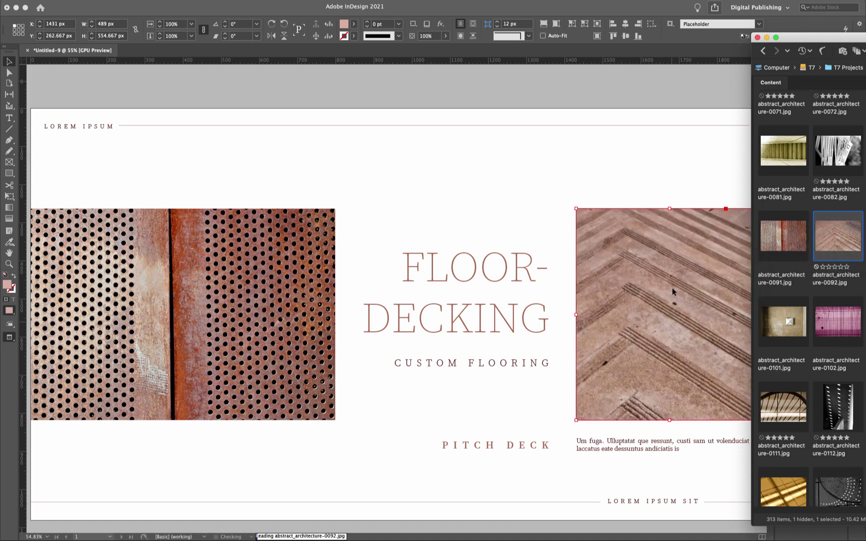
pyautogui.click(649, 152)
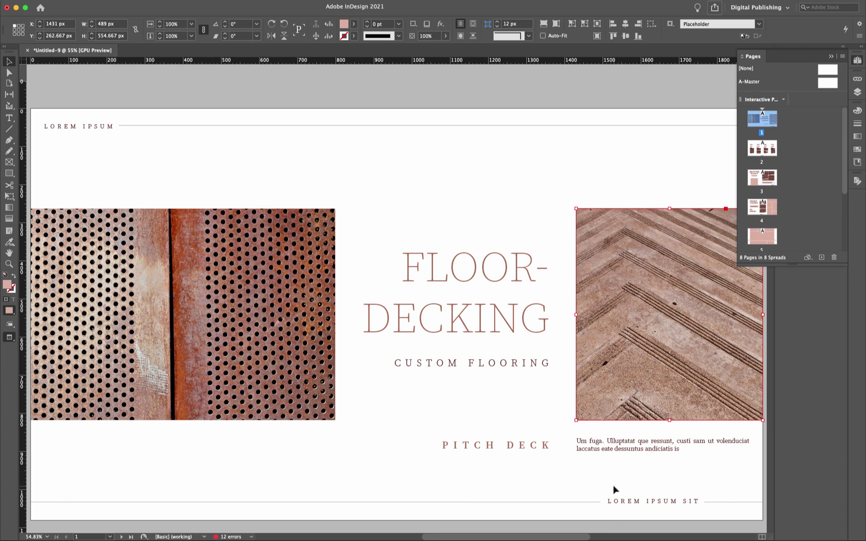
# Group the LOREM IPSUM header text with its rule.
pyautogui.click(93, 129)
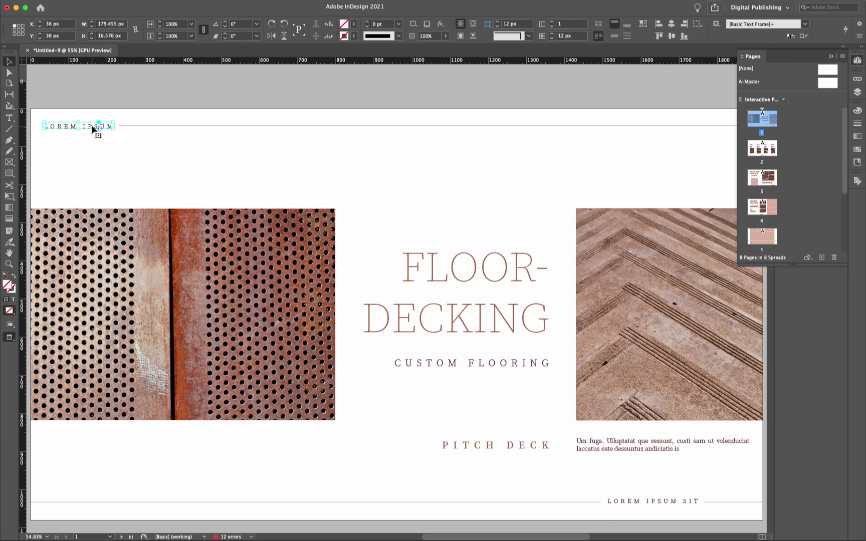
pyautogui.keyDown('shift'); pyautogui.click(138, 126); pyautogui.keyUp('shift')
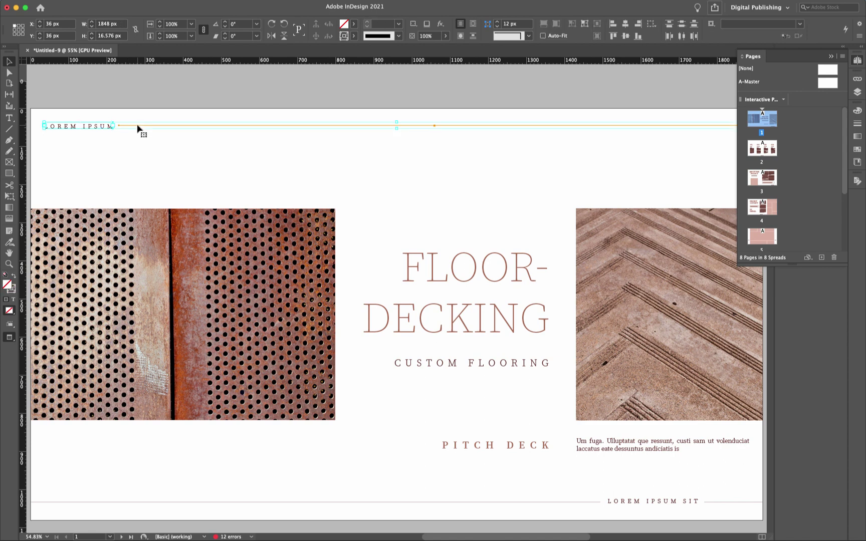
pyautogui.press('super+g')
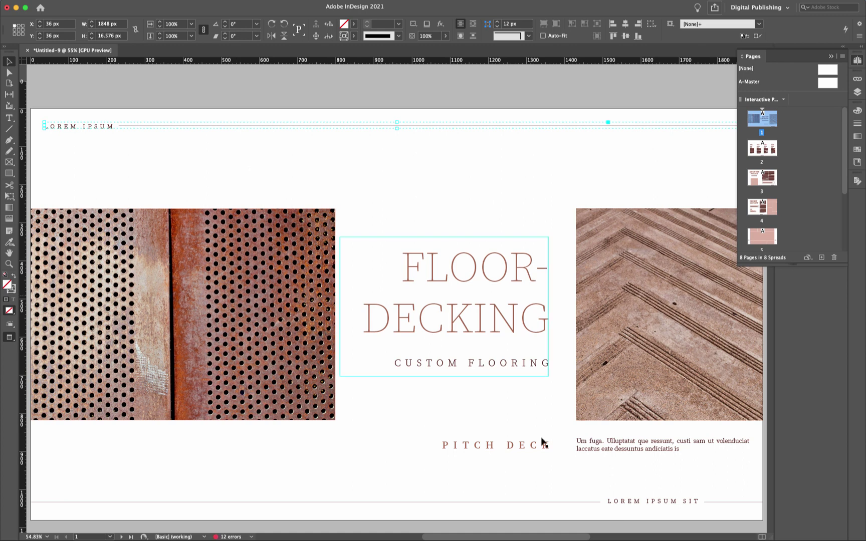
# Group the LOREM IPSUM SIT footer text with its two rules.
pyautogui.click(593, 502)
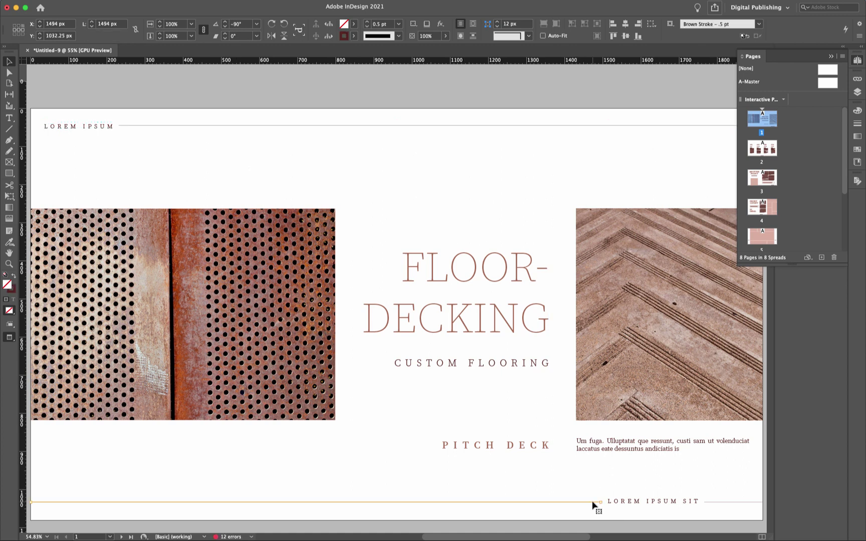
pyautogui.keyDown('shift'); pyautogui.click(636, 505); pyautogui.keyUp('shift')
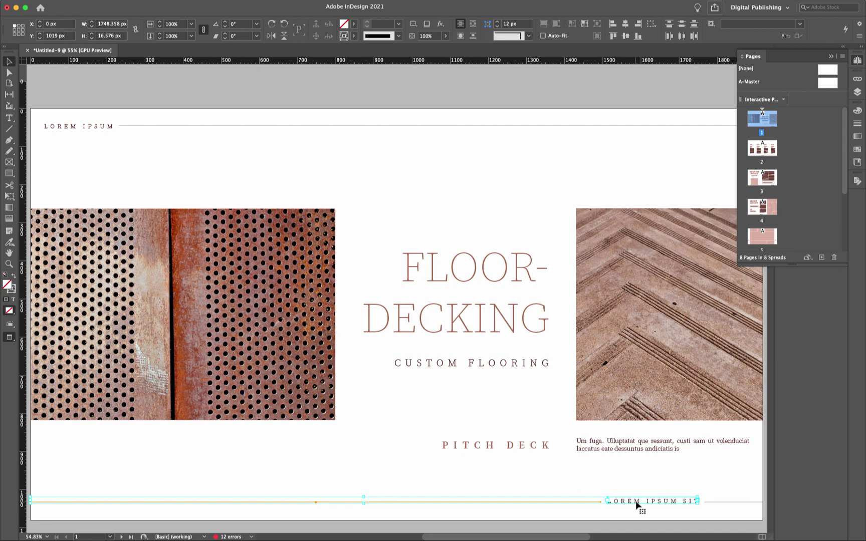
pyautogui.keyDown('shift'); pyautogui.click(714, 502); pyautogui.keyUp('shift')
pyautogui.press('super+g')
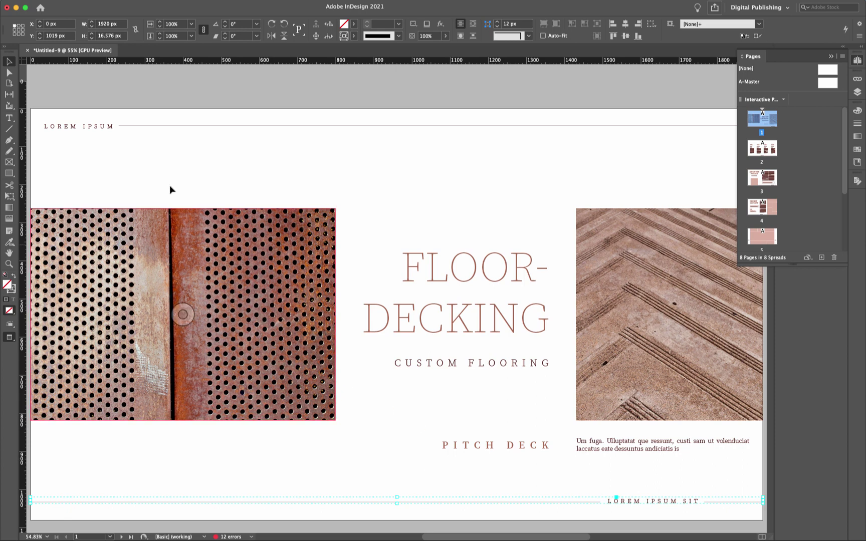
pyautogui.click(109, 132)
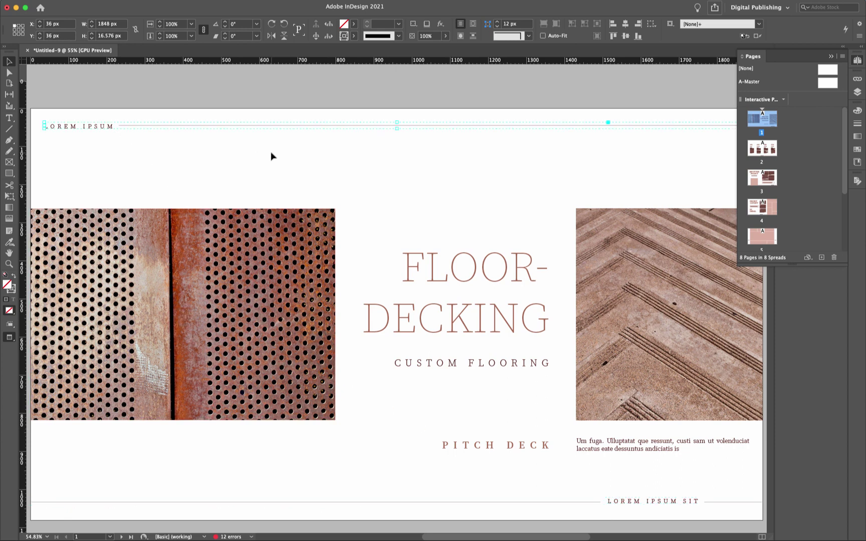
# Give the header group the Fly in from Top animation preset.
pyautogui.click(830, 58)
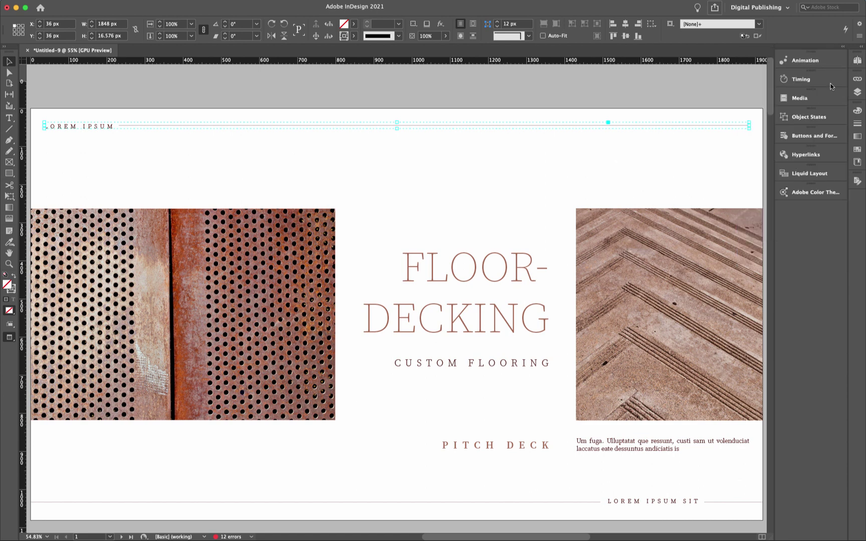
pyautogui.click(829, 62)
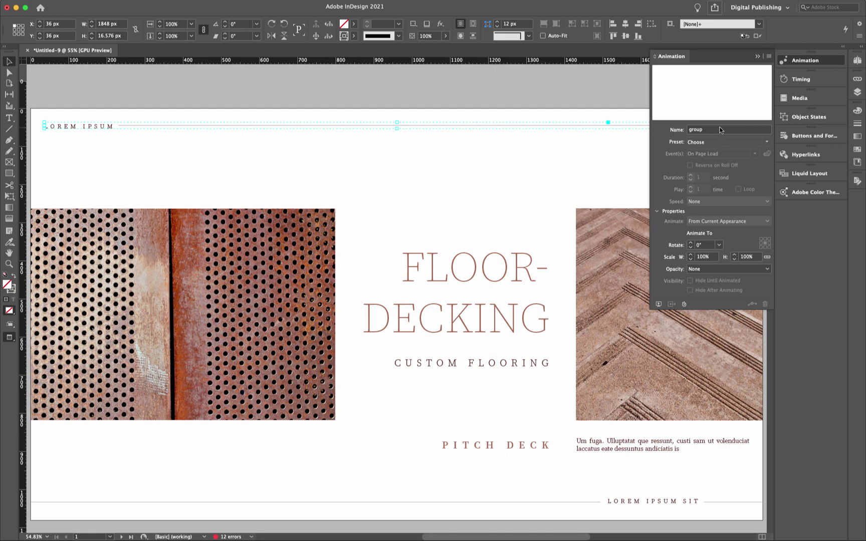
pyautogui.click(766, 142)
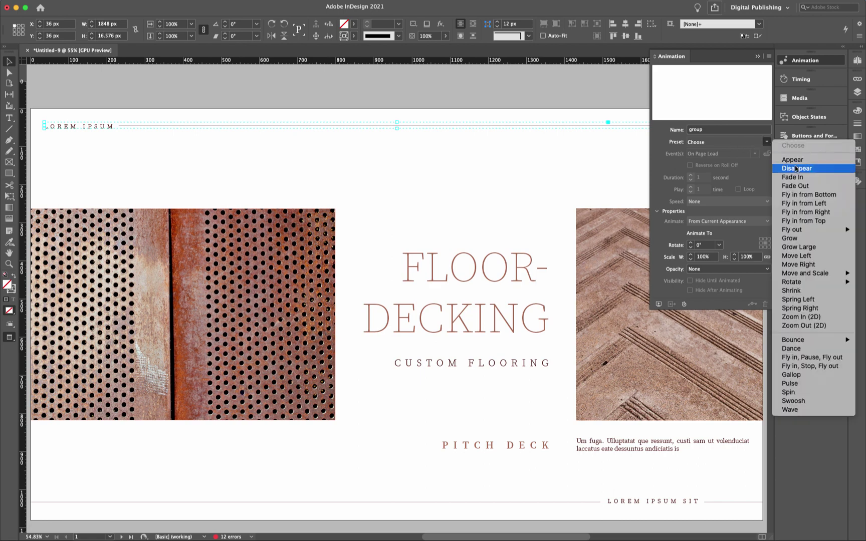
pyautogui.click(809, 221)
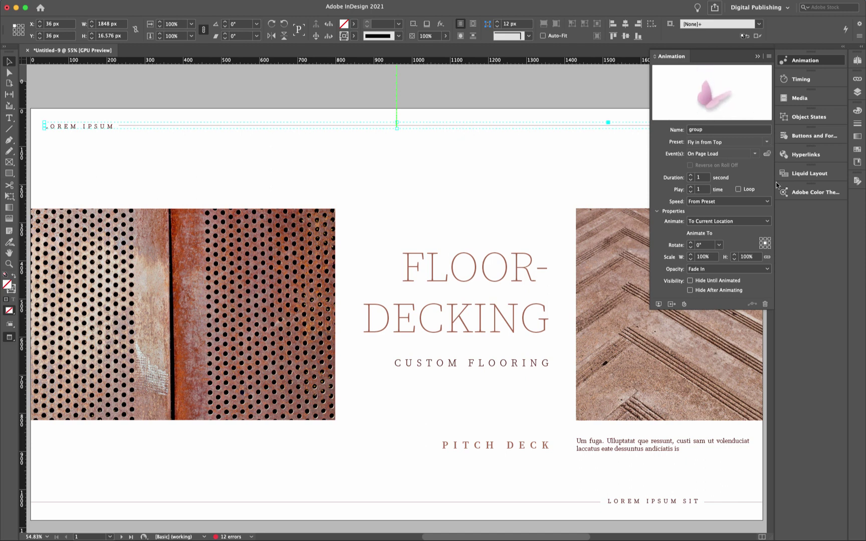
# Give the footer group the Fly in from Bottom animation preset.
pyautogui.click(610, 502)
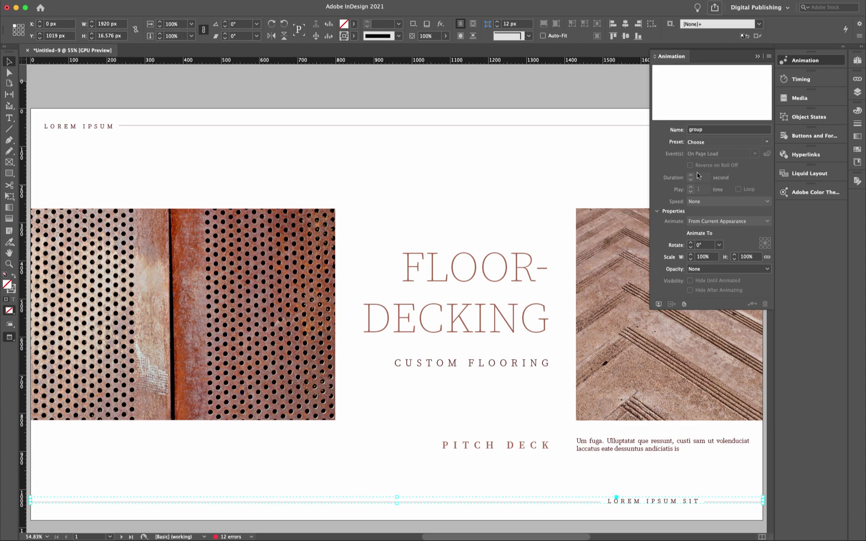
pyautogui.click(767, 143)
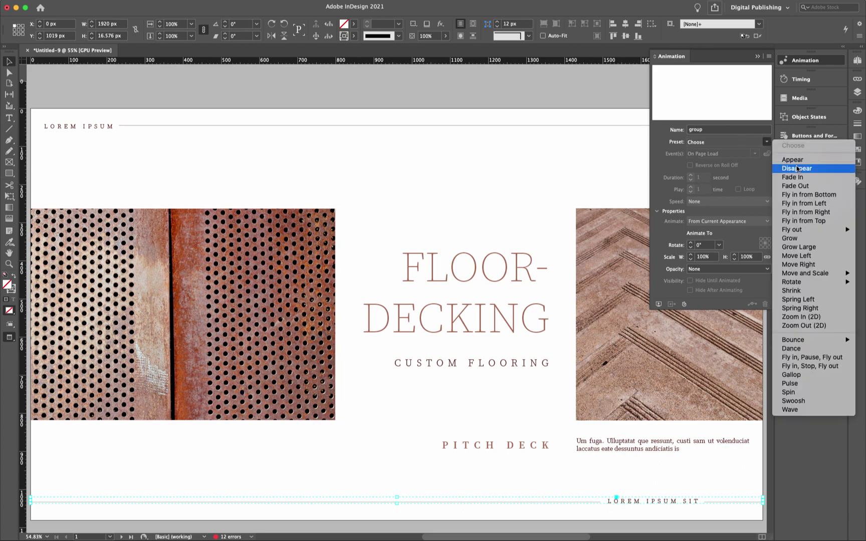
pyautogui.click(804, 195)
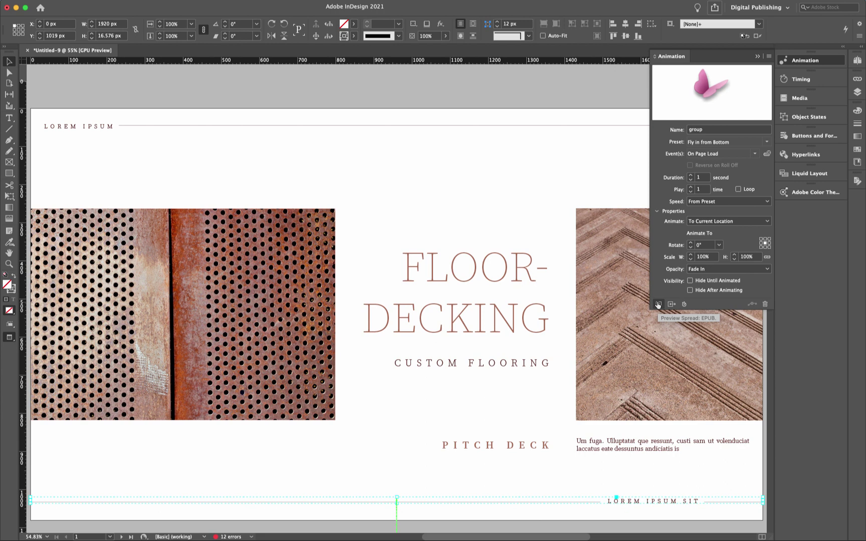
pyautogui.click(658, 304)
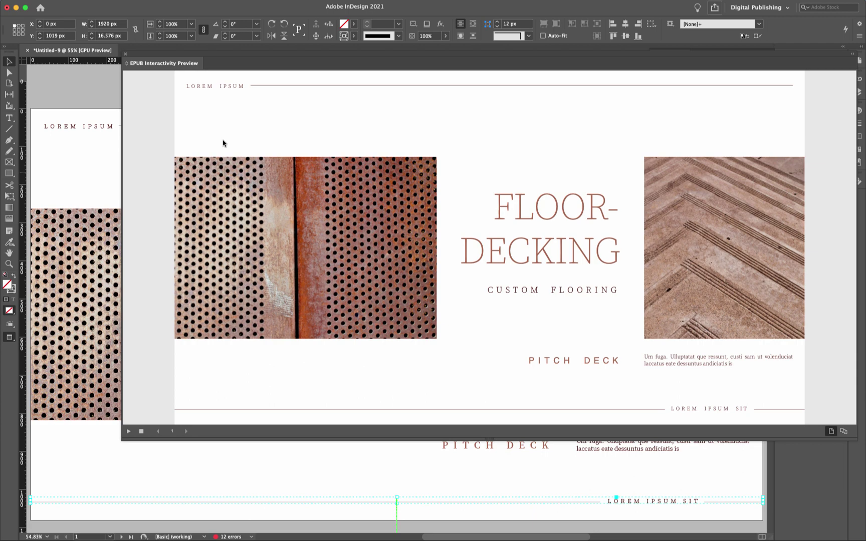
pyautogui.click(125, 56)
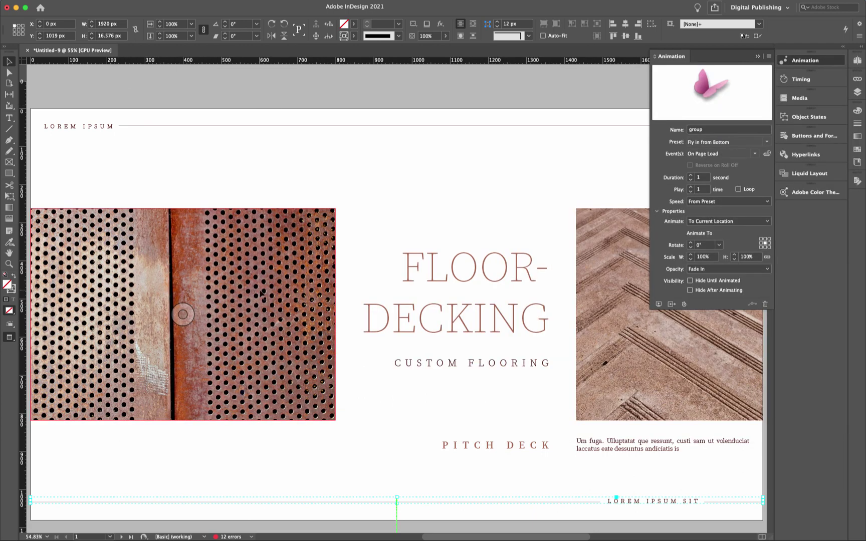
# Animate the left perforated-metal photo with the Fly in from Left preset.
pyautogui.click(212, 283)
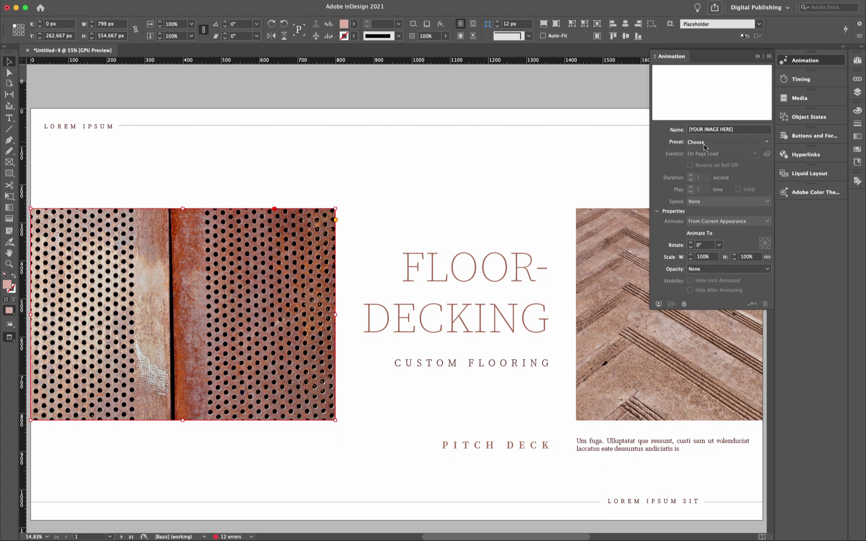
pyautogui.click(766, 142)
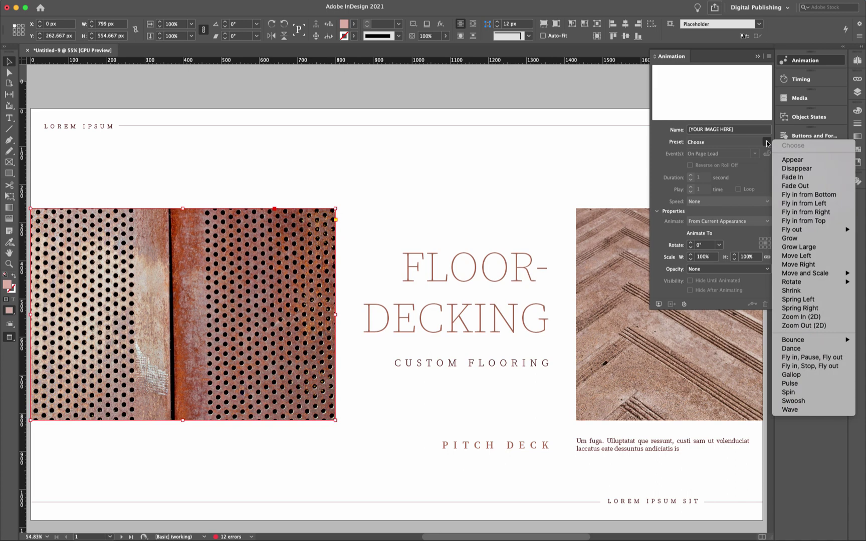
pyautogui.click(808, 203)
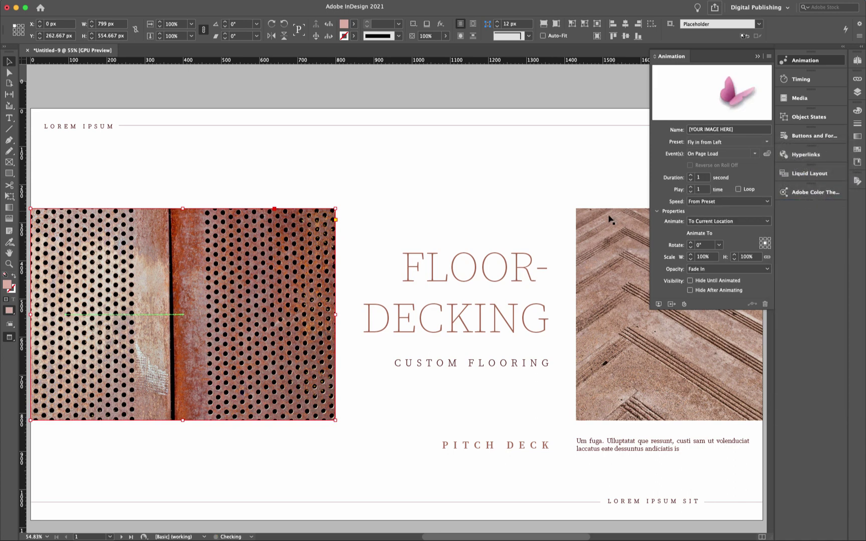
# Animate the right herringbone photo with the Fly in from Right preset.
pyautogui.click(602, 251)
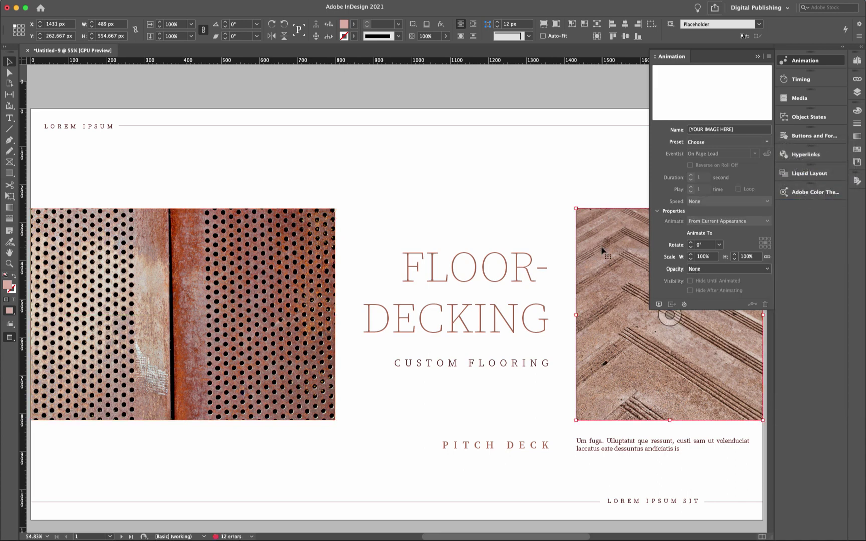
pyautogui.click(767, 142)
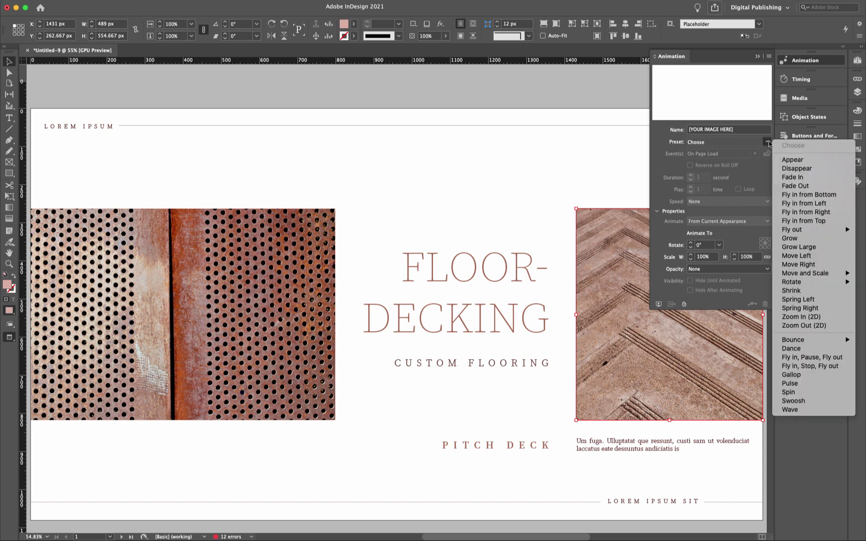
pyautogui.click(797, 212)
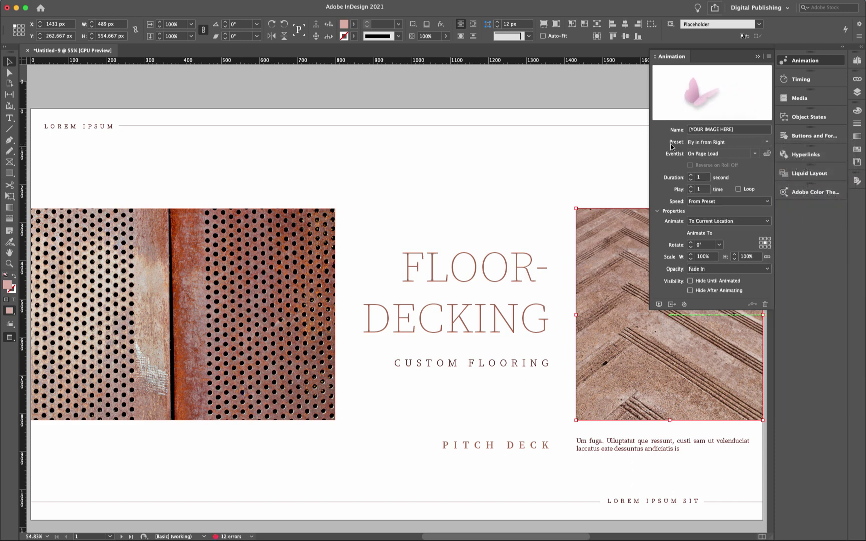
pyautogui.click(482, 269)
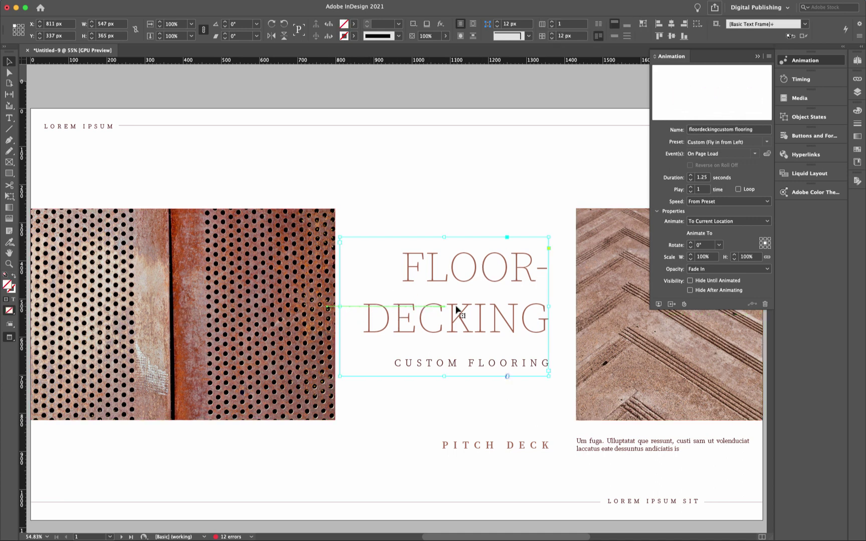
# Apply the Fade In preset to the FLOOR-DECKING headline and to the body paragraph beside PITCH DECK.
pyautogui.click(767, 143)
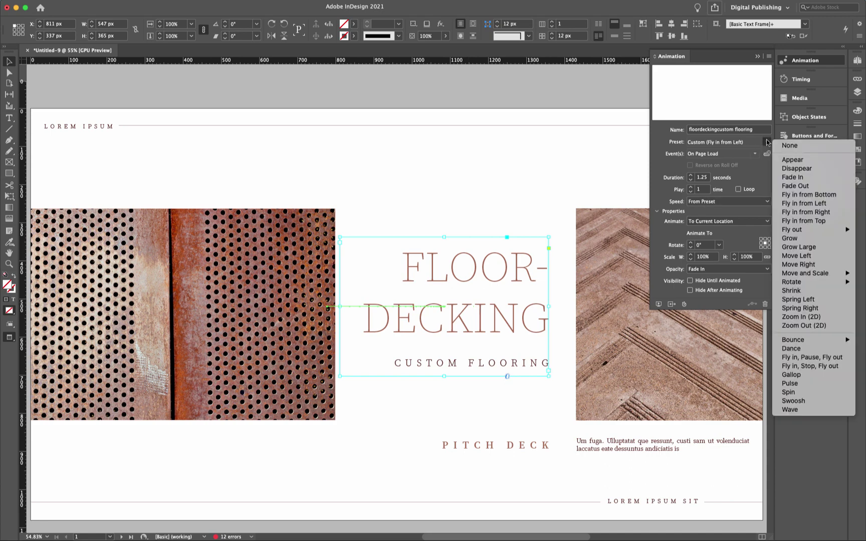
pyautogui.click(785, 178)
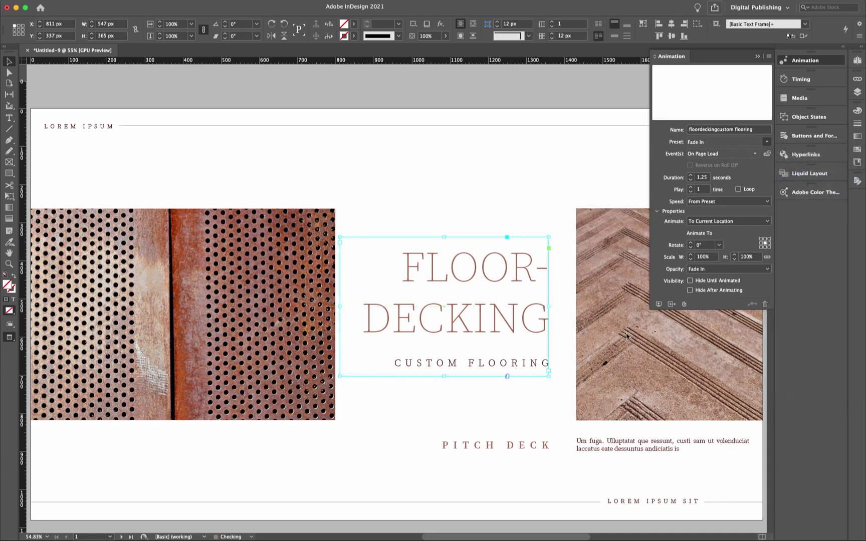
pyautogui.click(491, 447)
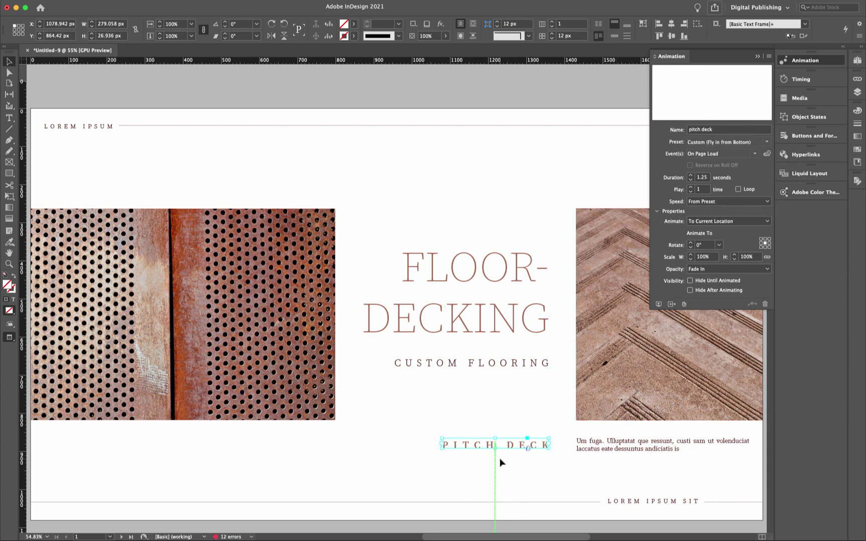
pyautogui.click(636, 451)
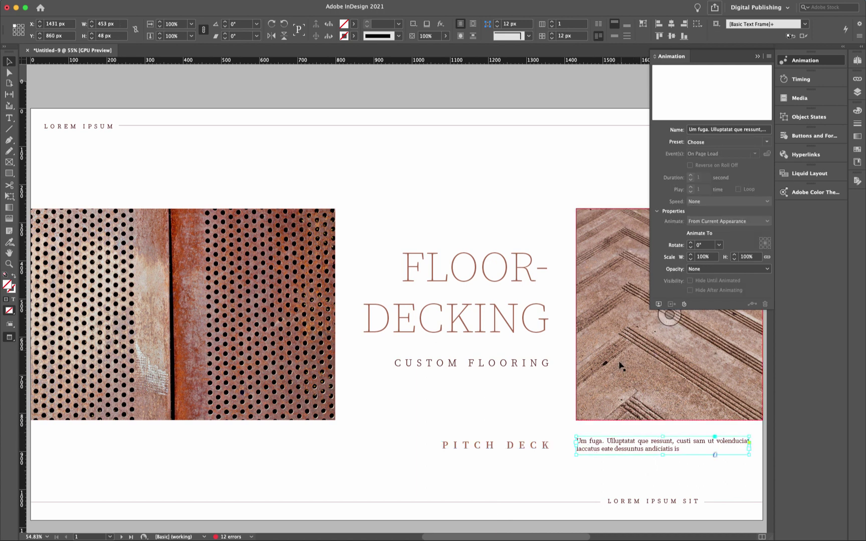
pyautogui.click(766, 142)
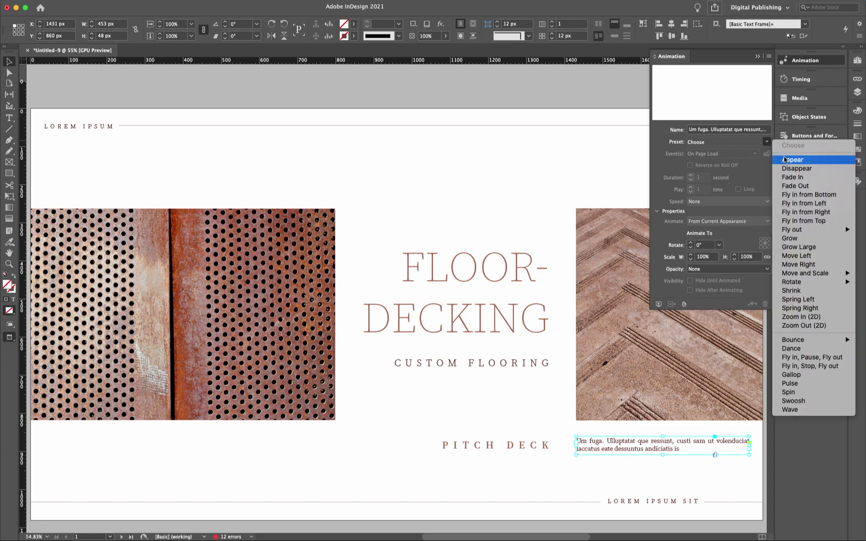
pyautogui.click(802, 178)
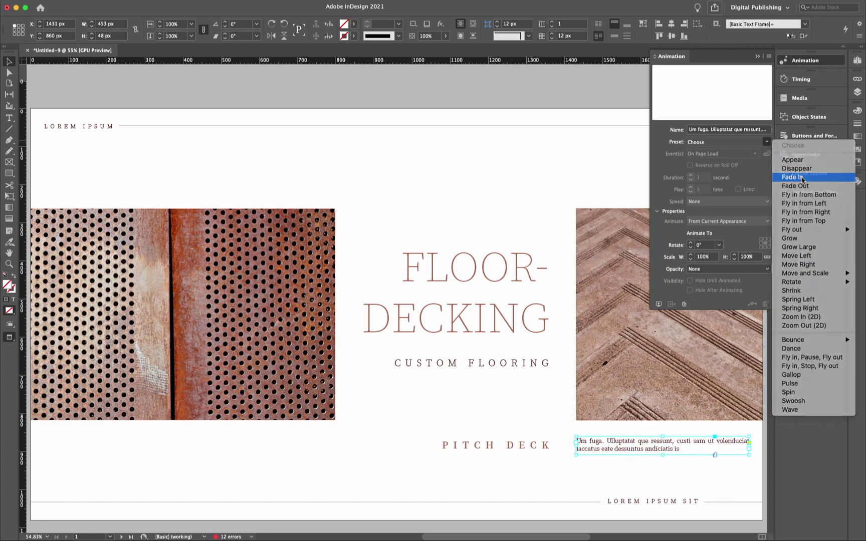
pyautogui.click(659, 304)
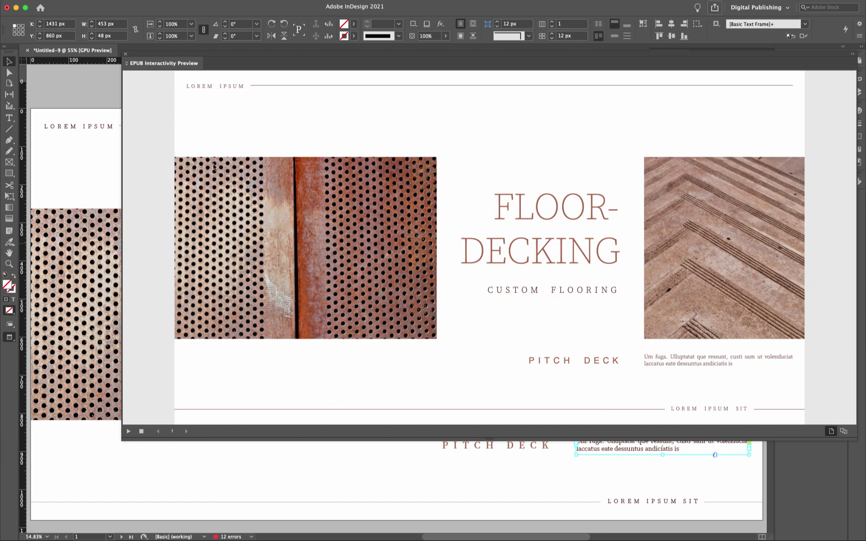
pyautogui.click(125, 56)
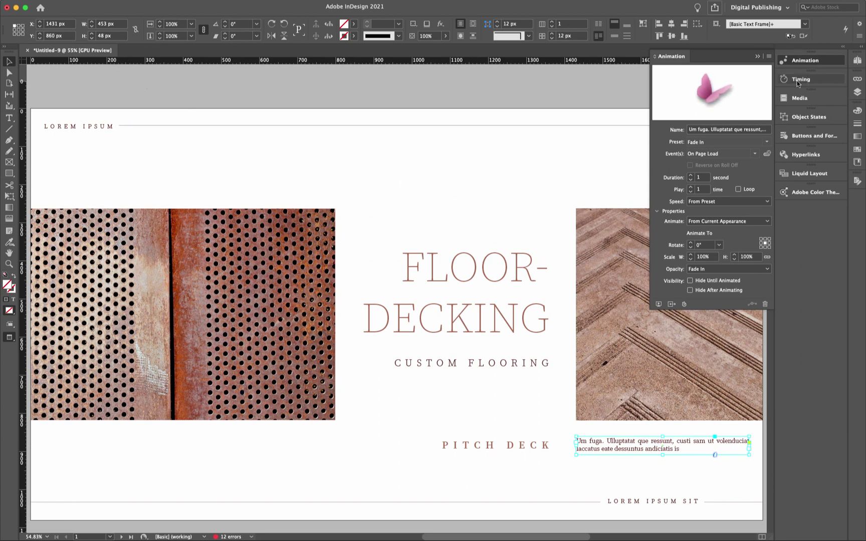
# In the Timing panel, set the top and bottom LOREM IPSUM line groups to play together.
pyautogui.click(831, 82)
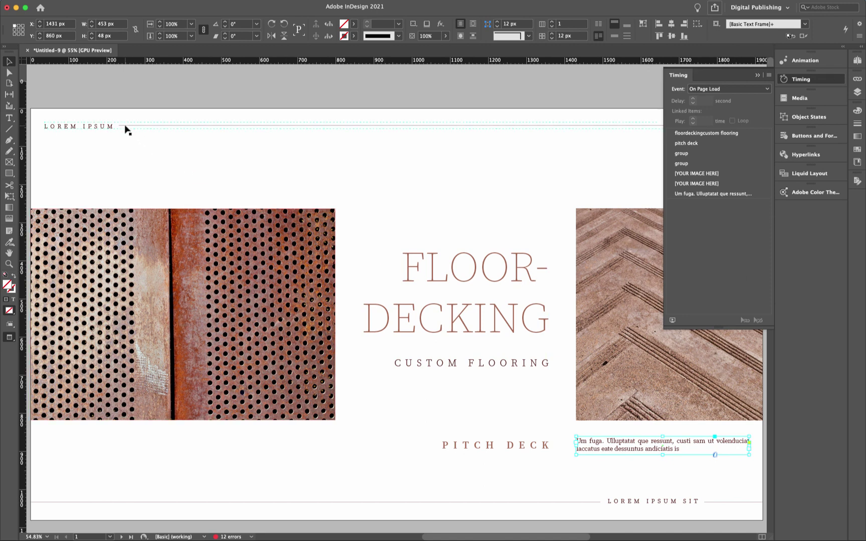
pyautogui.click(232, 126)
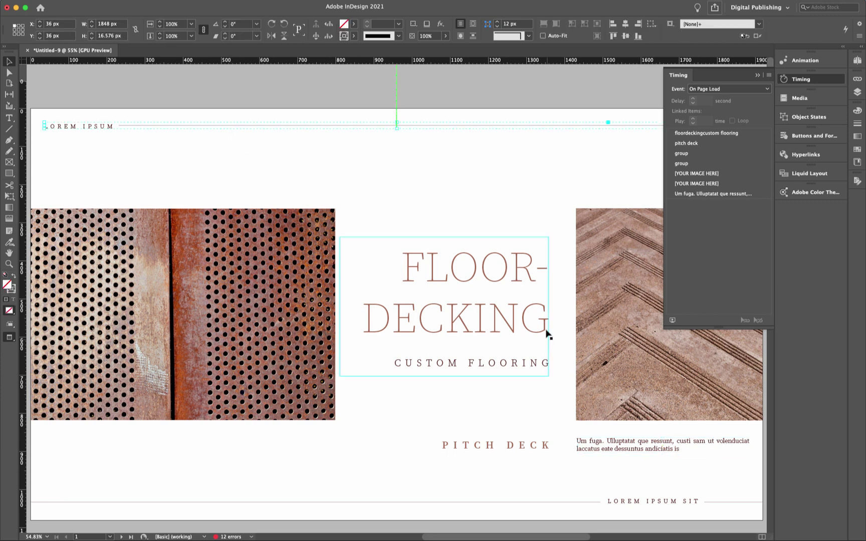
pyautogui.click(624, 503)
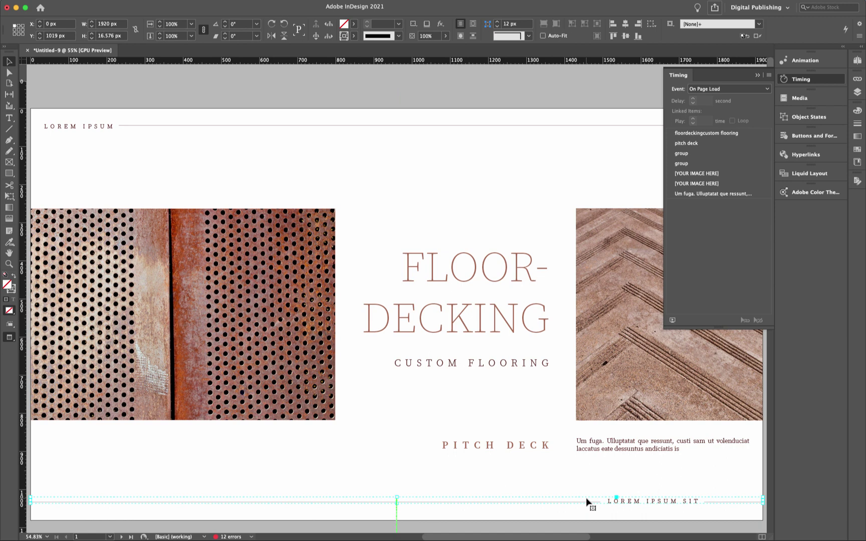
pyautogui.click(687, 155)
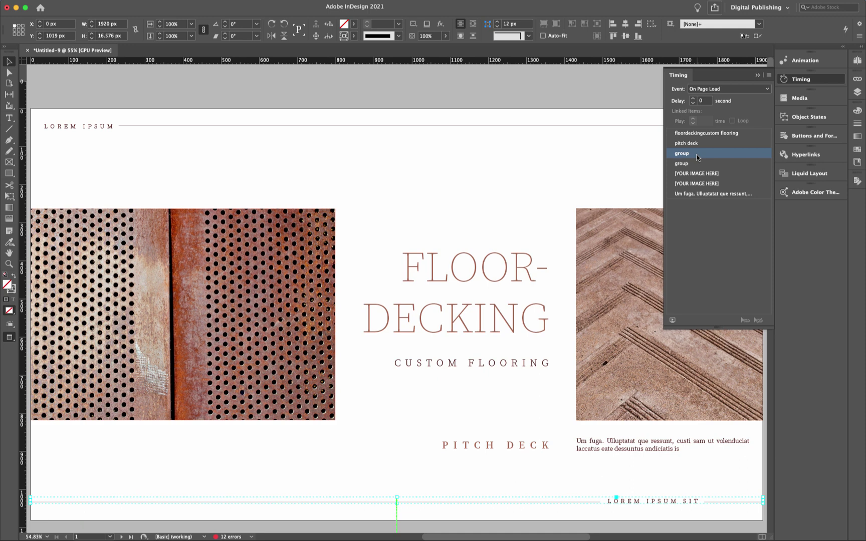
pyautogui.keyDown('shift'); pyautogui.click(694, 163); pyautogui.keyUp('shift')
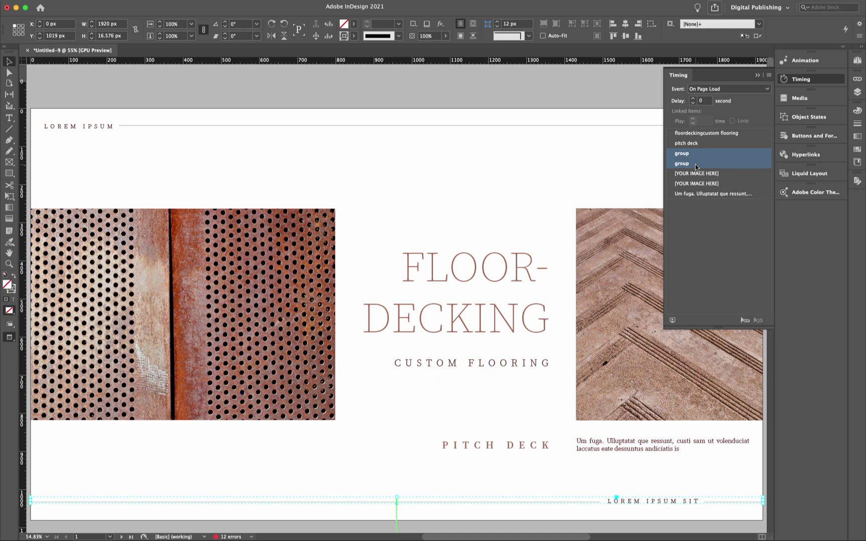
pyautogui.click(745, 320)
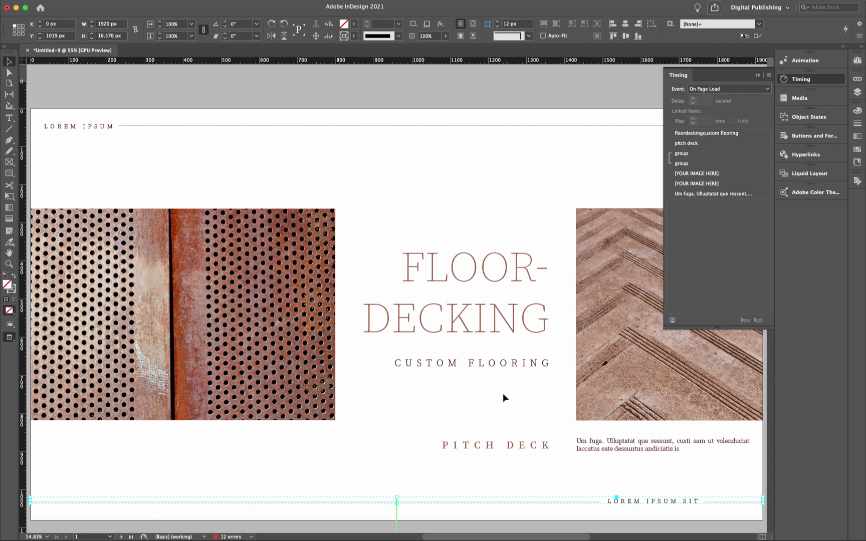
# Move the two linked LOREM IPSUM groups to the top of the order, with the headline after them.
pyautogui.click(683, 154)
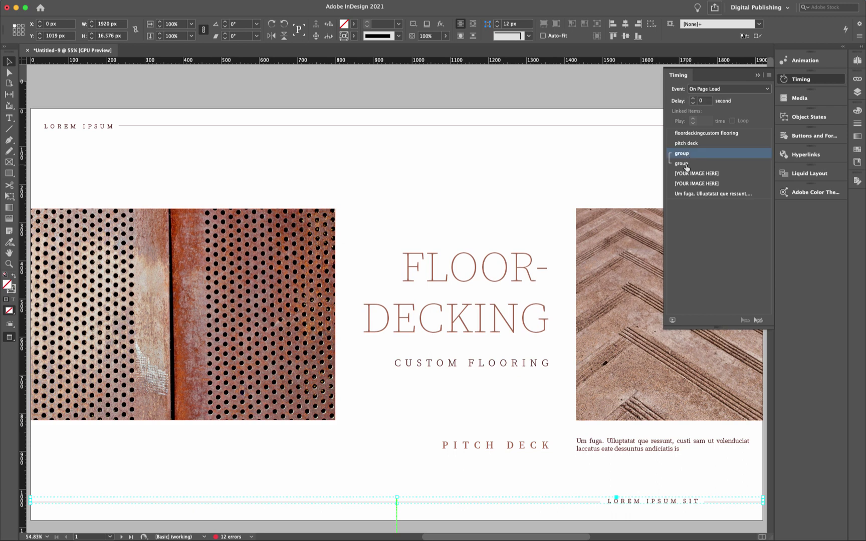
pyautogui.keyDown('shift'); pyautogui.click(687, 164); pyautogui.keyUp('shift')
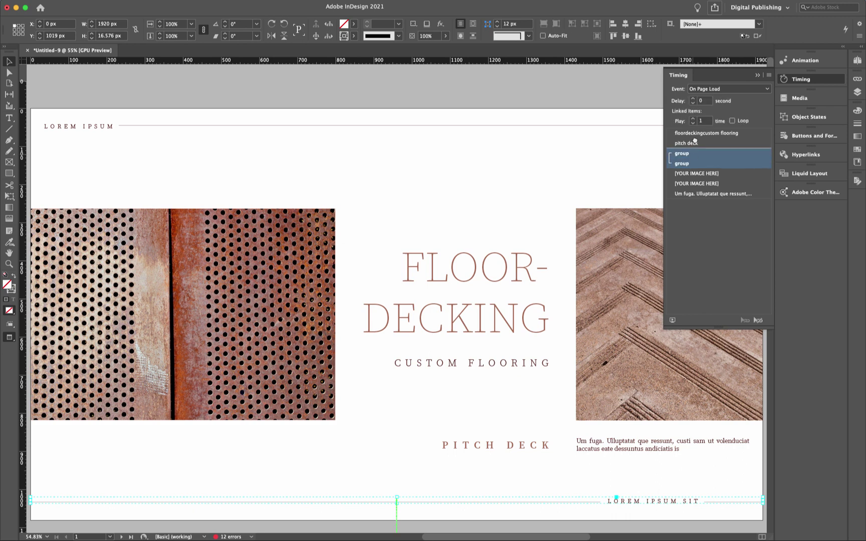
pyautogui.moveTo(695, 142); pyautogui.dragTo(695, 139)
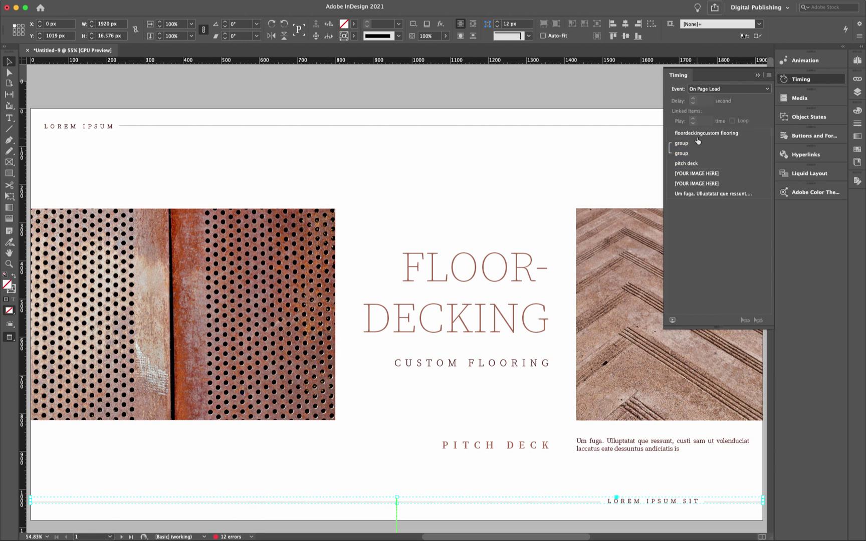
pyautogui.click(703, 133)
pyautogui.moveTo(717, 135); pyautogui.dragTo(716, 159)
pyautogui.click(673, 321)
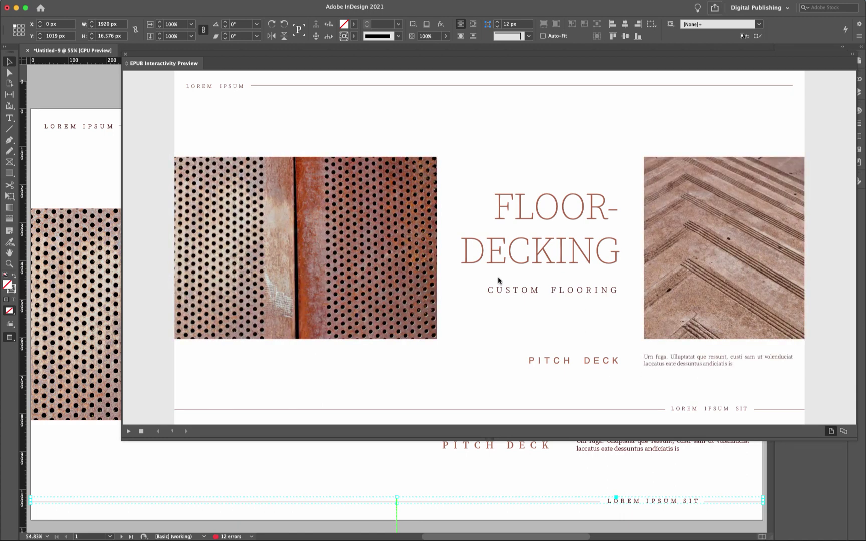
pyautogui.click(126, 54)
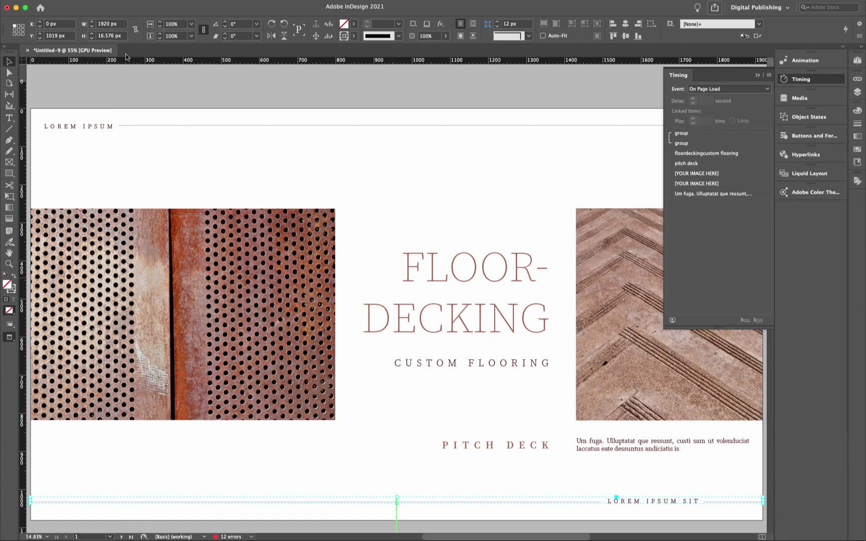
# Shorten the animations of both LOREM IPSUM groups and the left rusty-metal image to 0.5 second.
pyautogui.click(115, 127)
pyautogui.click(823, 63)
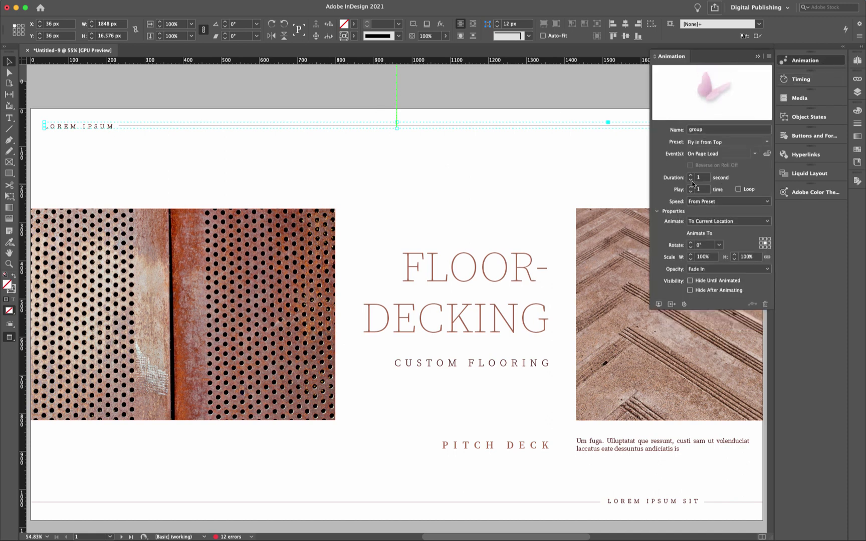
pyautogui.click(691, 181)
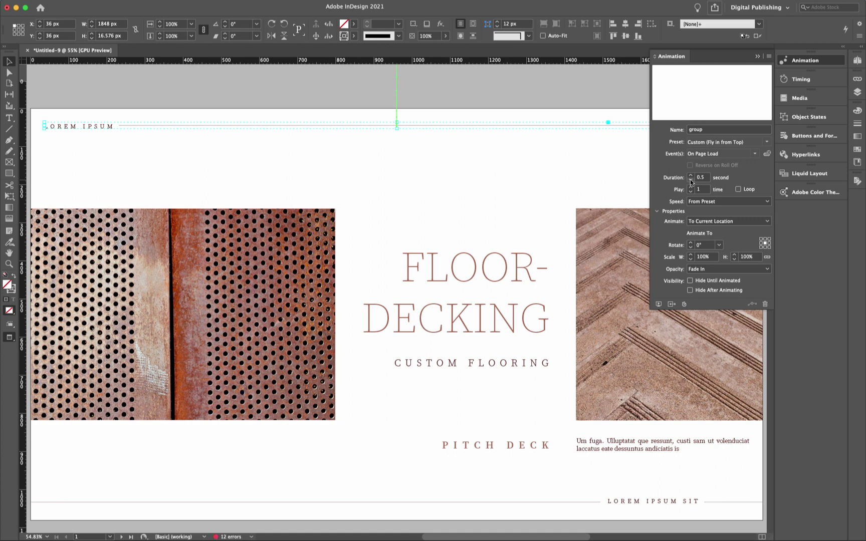
pyautogui.click(633, 503)
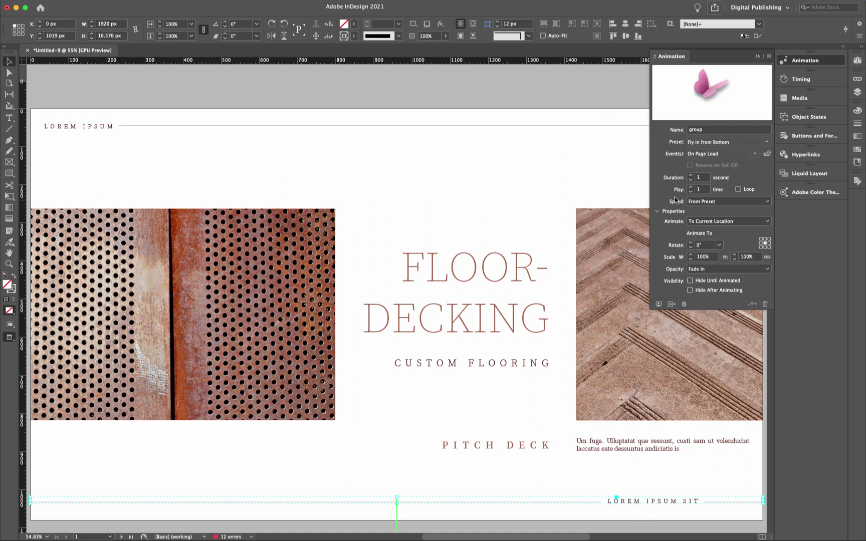
pyautogui.click(690, 181)
pyautogui.click(178, 313)
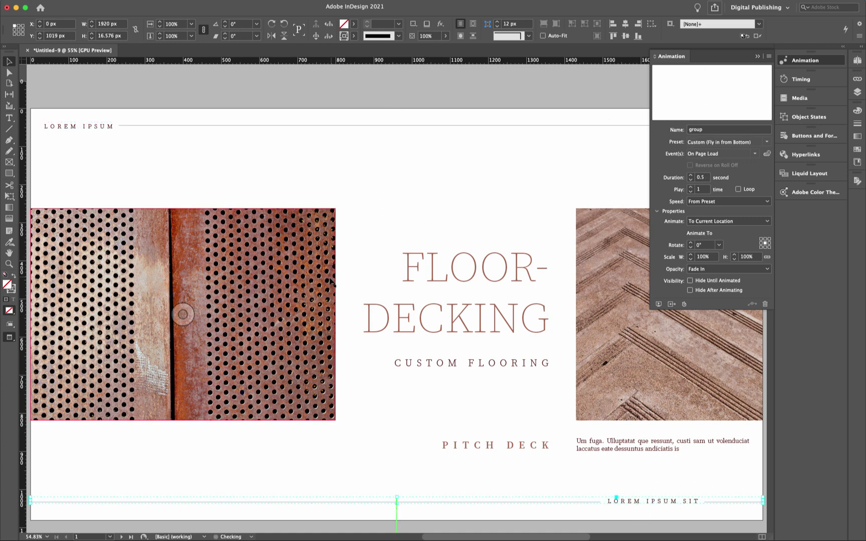
pyautogui.click(690, 180)
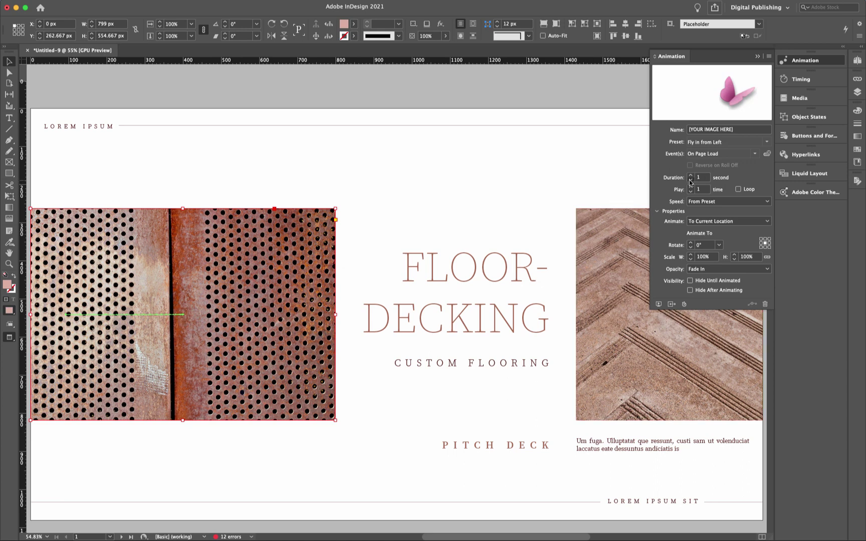
# Shorten PITCH DECK's animation to 1 second and the body text and right image durations, then preview.
pyautogui.click(522, 266)
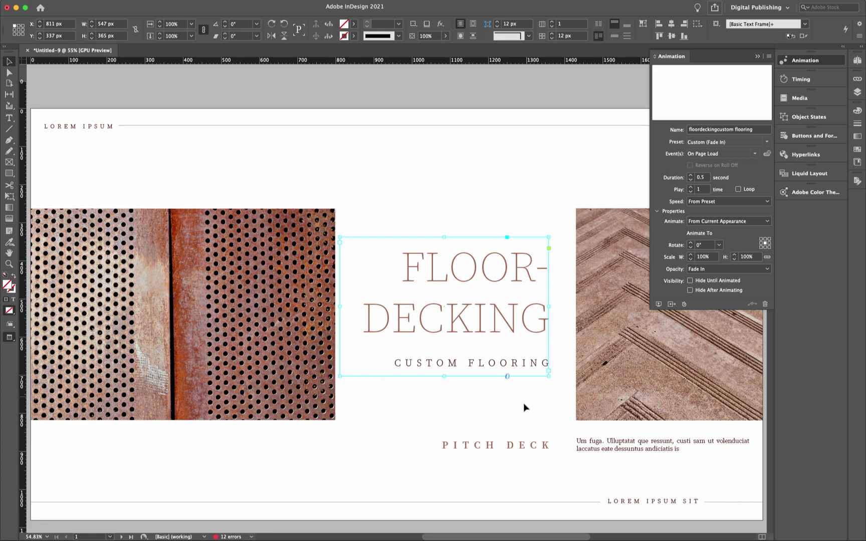
pyautogui.click(521, 444)
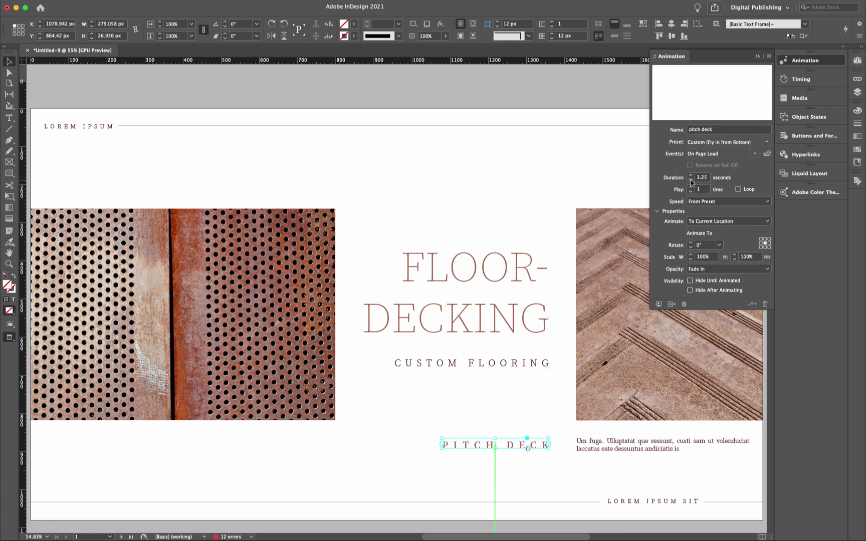
pyautogui.click(691, 181)
pyautogui.click(649, 449)
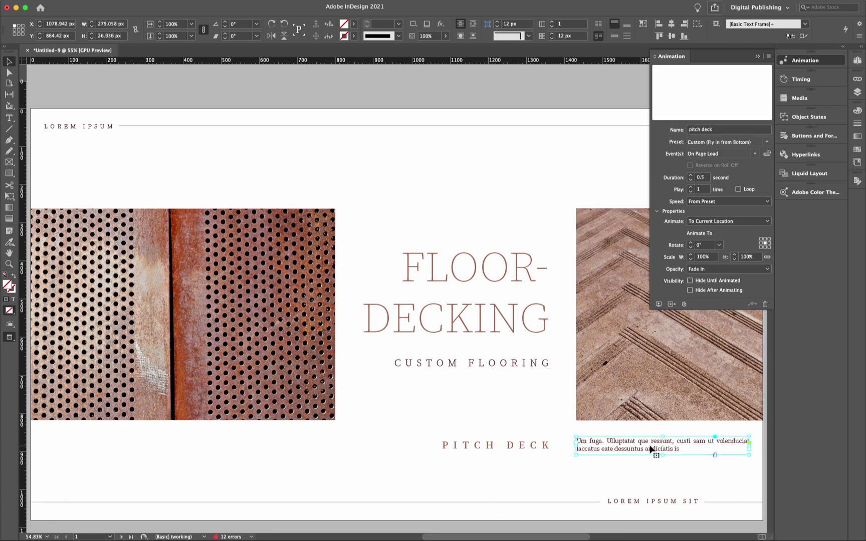
pyautogui.click(691, 180)
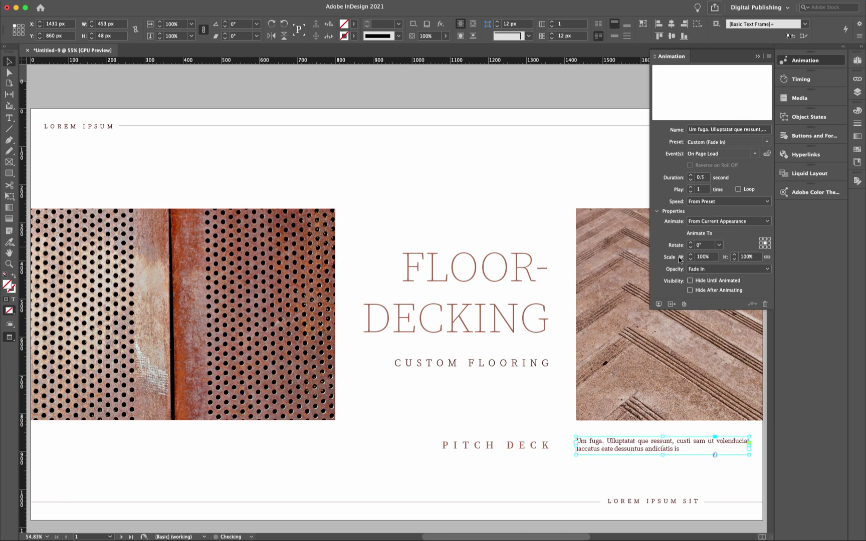
pyautogui.click(671, 353)
pyautogui.click(691, 181)
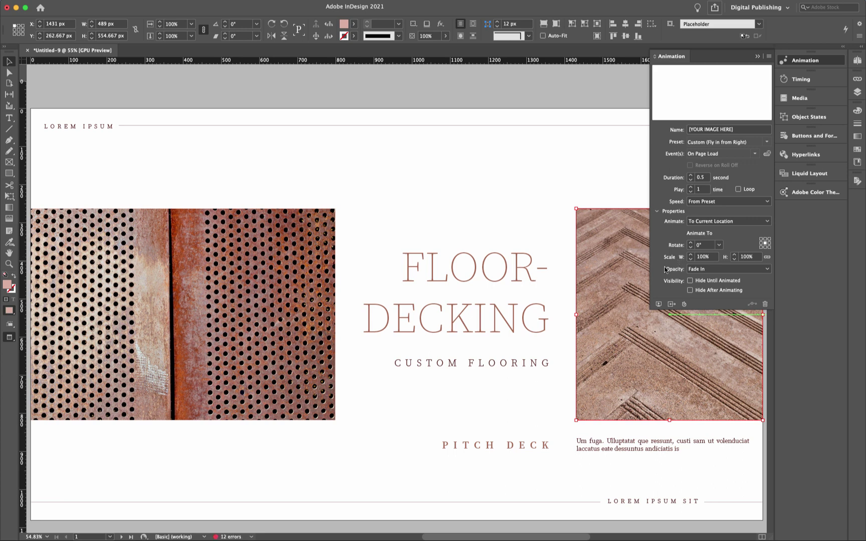
pyautogui.click(658, 303)
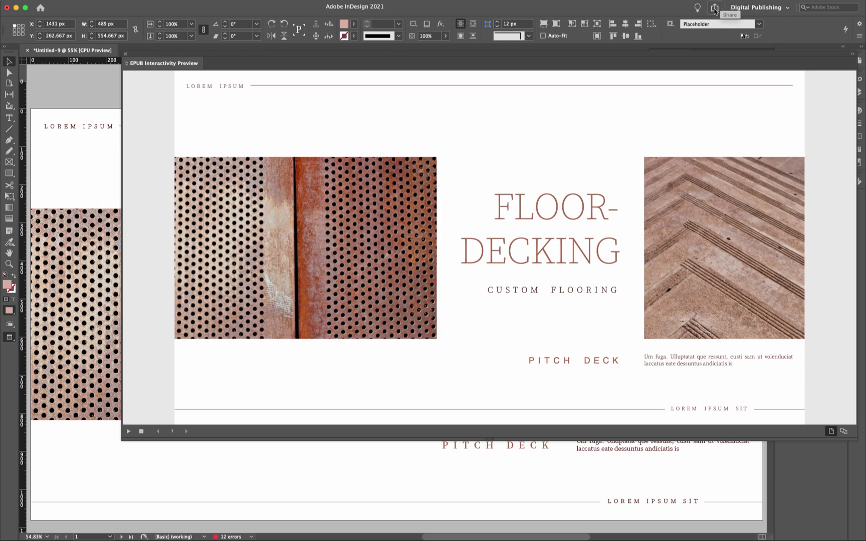
# Let the EPUB preview finish playing the cover animations, then bring up the Share options.
pyautogui.click(714, 9)
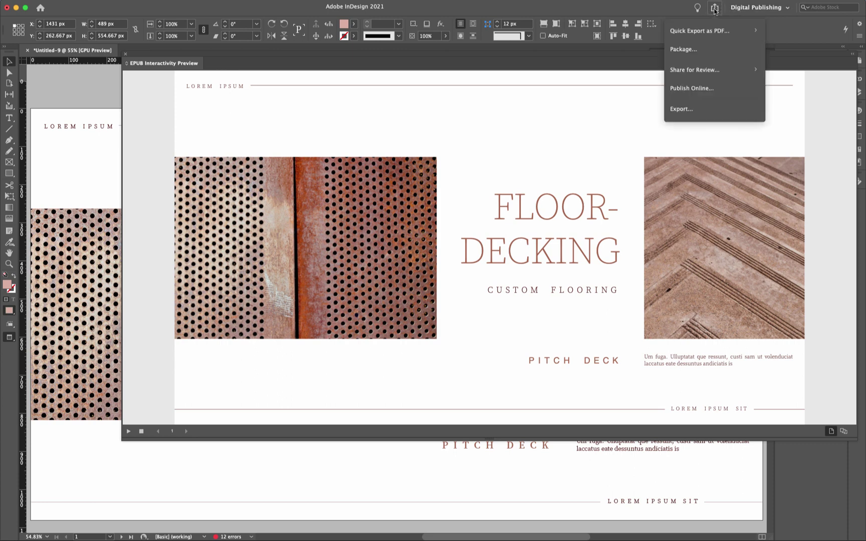
# Export as EPUB (Fixed Layout) named Flooring, replacing the existing flooring.epub and accepting the export options.
pyautogui.click(692, 109)
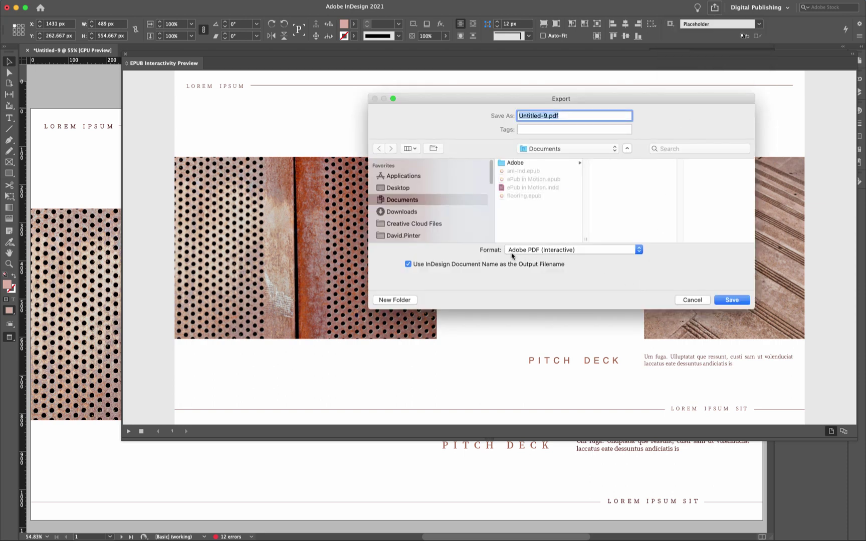
pyautogui.click(594, 252)
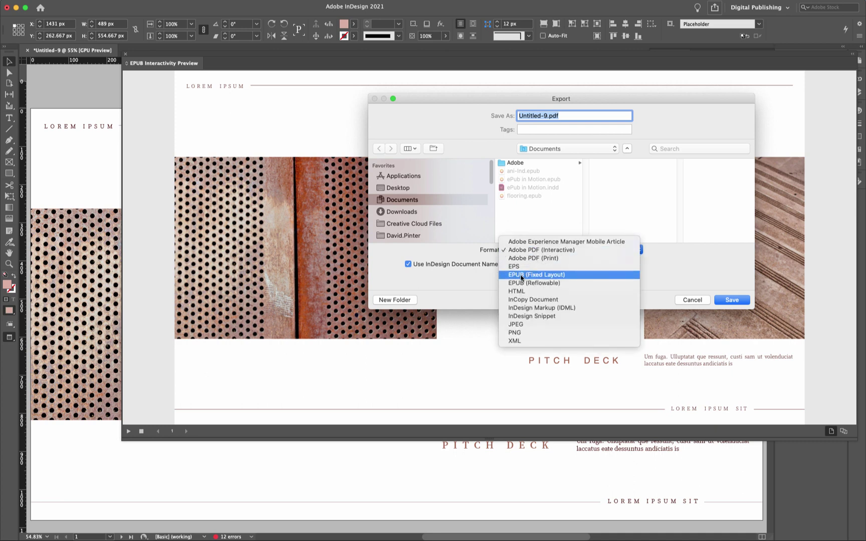
pyautogui.click(570, 276)
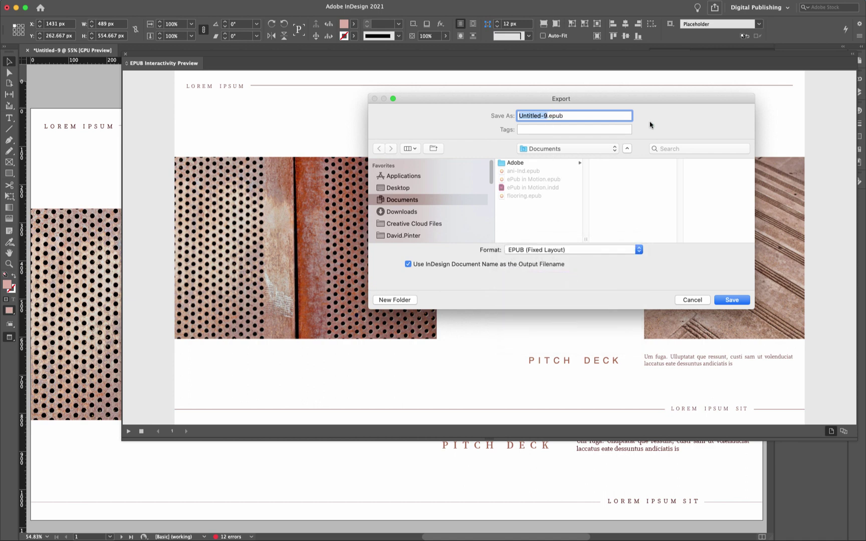
pyautogui.write('Flooring')
pyautogui.click(732, 300)
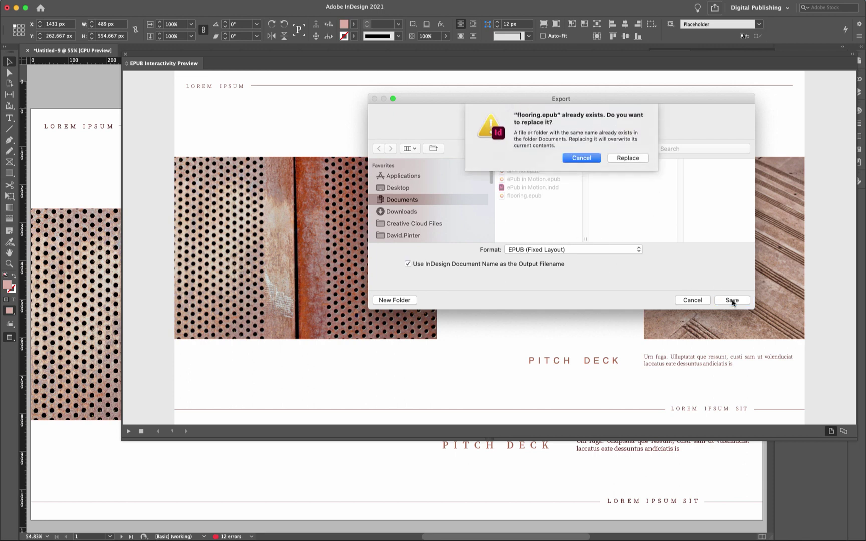
pyautogui.click(627, 158)
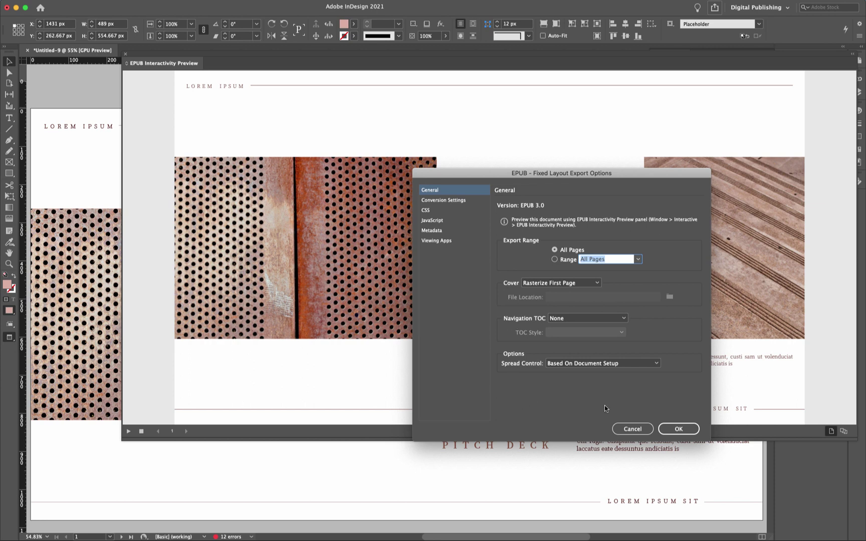
pyautogui.click(677, 428)
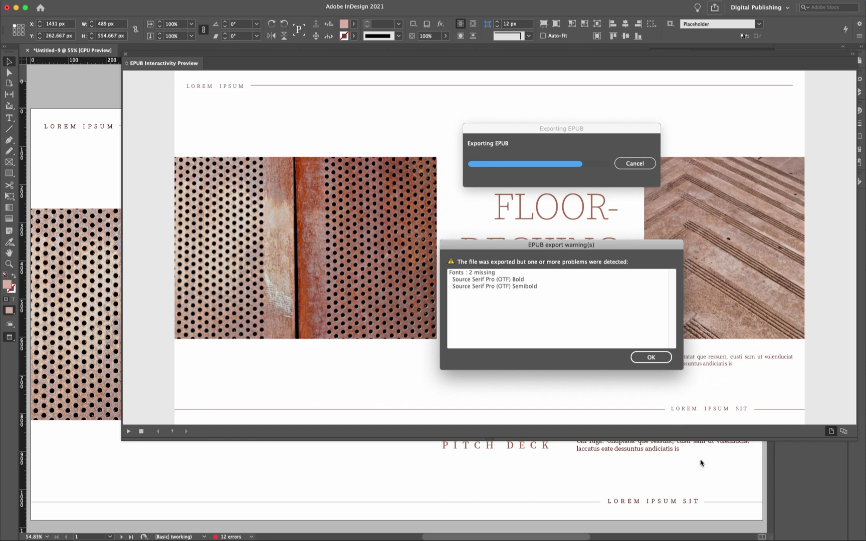
# Dismiss the missing-fonts warning, page through the Flooring EPUB in Books to the photo-grid page, and close it.
pyautogui.click(651, 356)
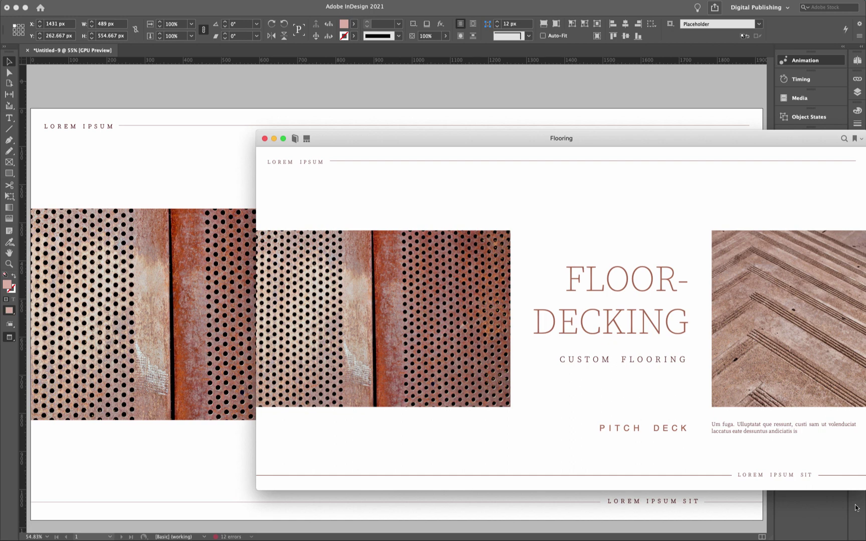
pyautogui.moveTo(715, 137); pyautogui.dragTo(590, 38)
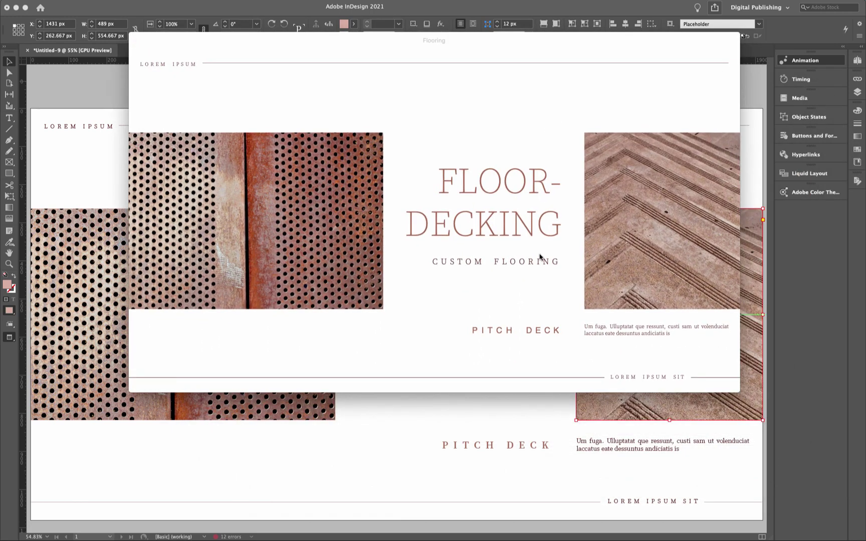
pyautogui.click(730, 219)
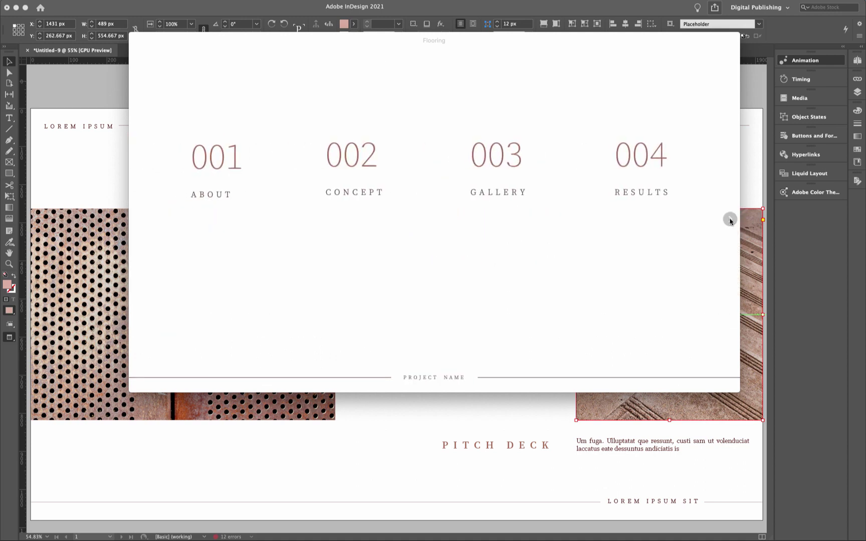
pyautogui.click(730, 221)
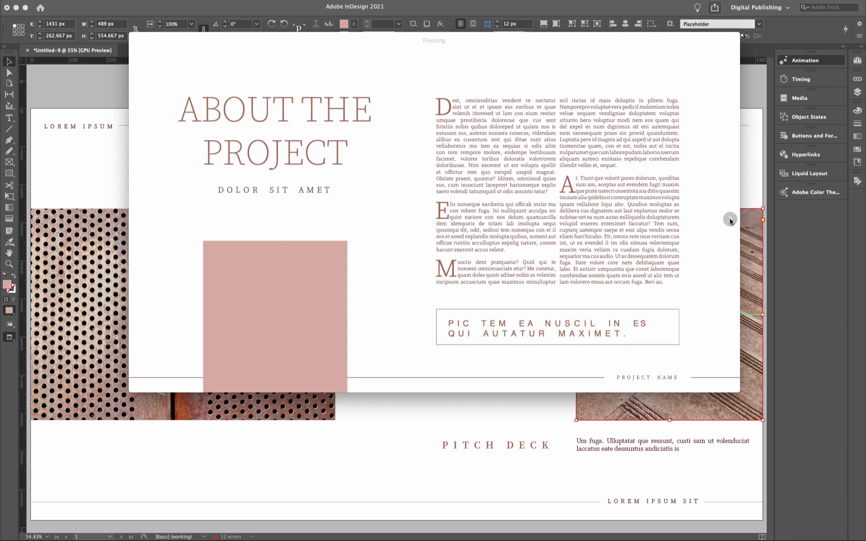
pyautogui.click(729, 221)
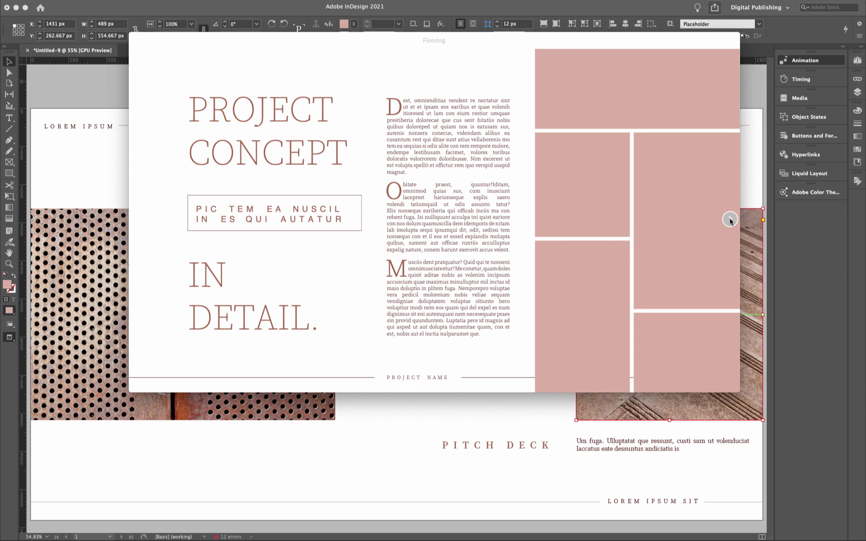
pyautogui.click(729, 221)
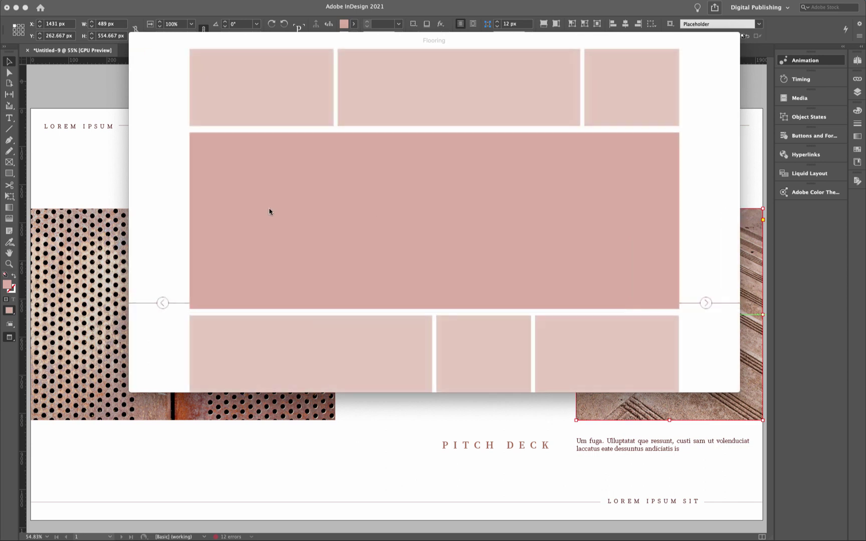
pyautogui.press('super+Tab')
pyautogui.press('super+Tab')
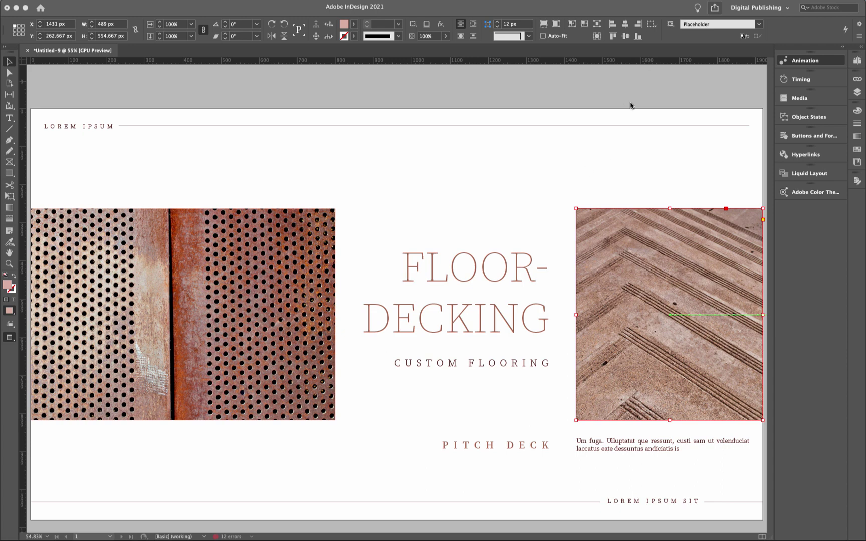
# Close the animation preview and start Publish Online from the Share options.
pyautogui.click(714, 8)
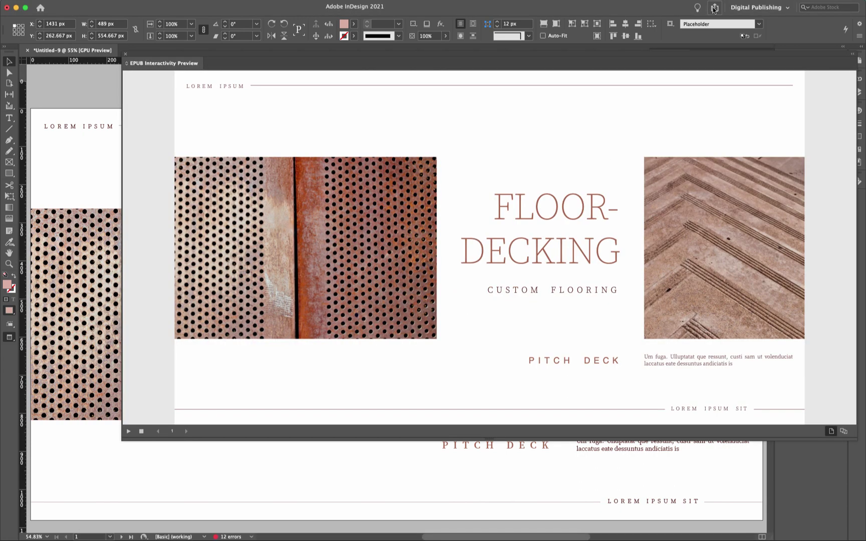
pyautogui.click(126, 55)
pyautogui.click(713, 8)
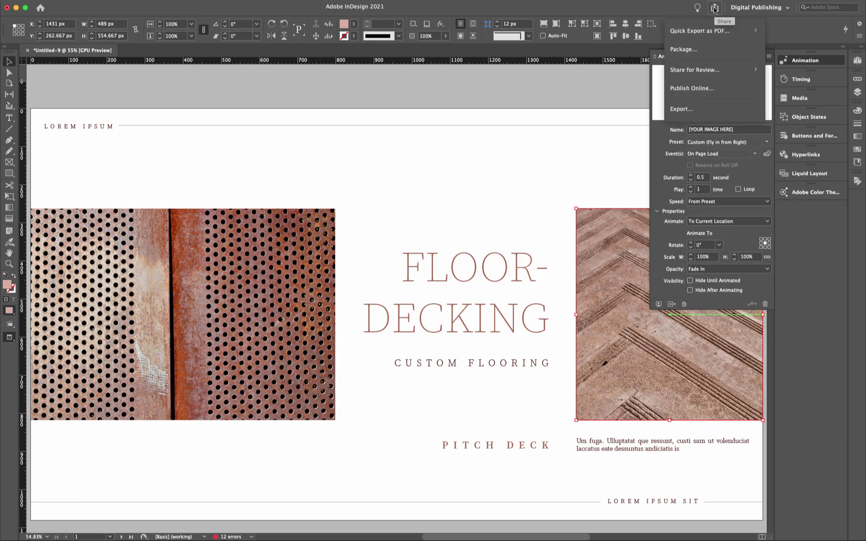
pyautogui.click(696, 88)
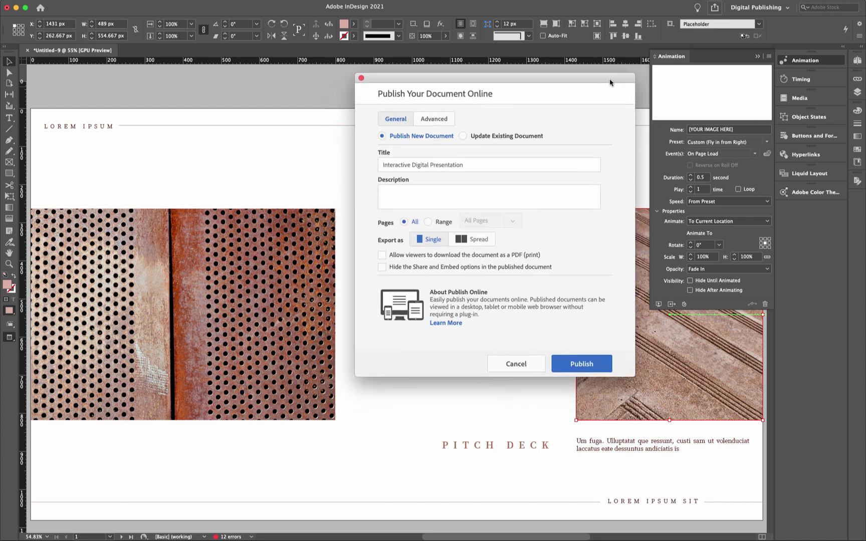
# Title the publication 'Floor Decking', allow viewers to download it as PDF, and publish.
pyautogui.moveTo(465, 161); pyautogui.dragTo(381, 158)
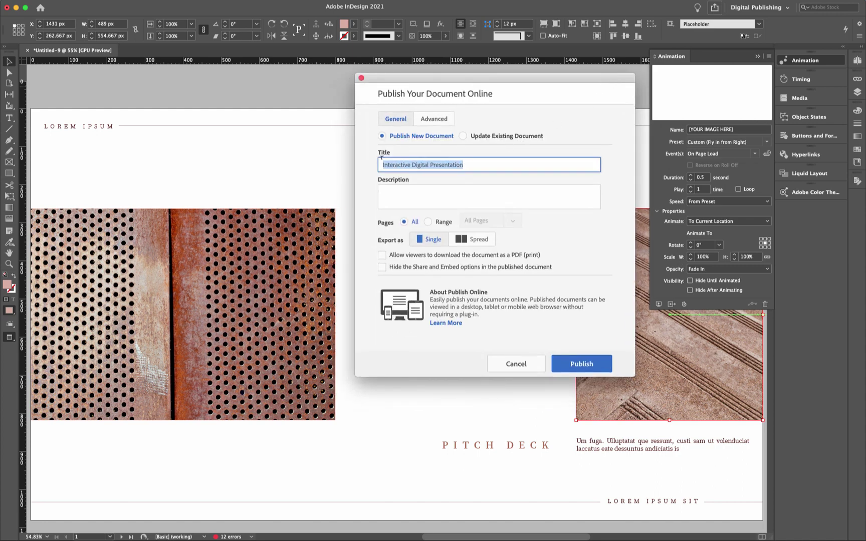
pyautogui.write('F')
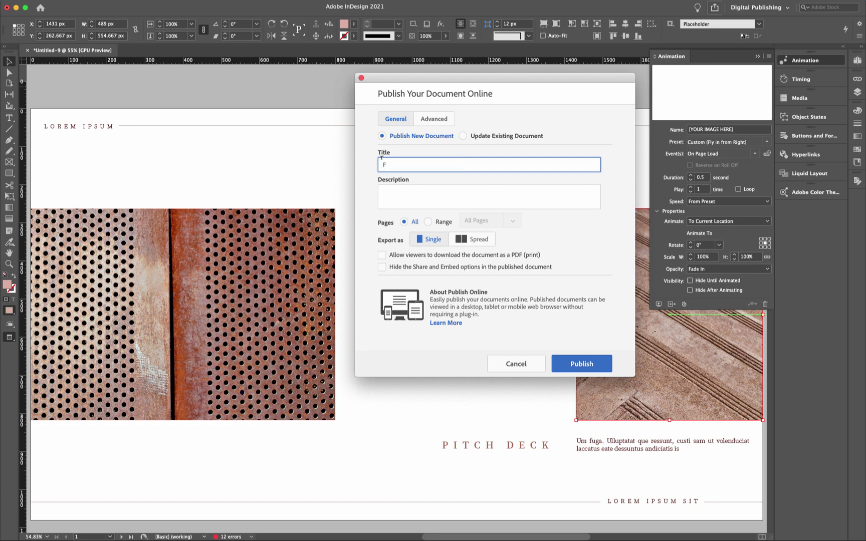
pyautogui.write('loor Decking')
pyautogui.click(382, 256)
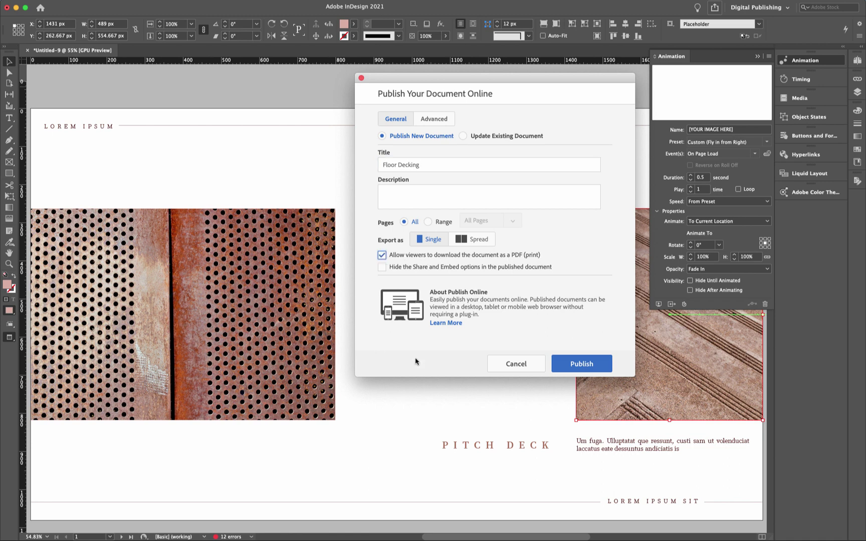
pyautogui.click(585, 366)
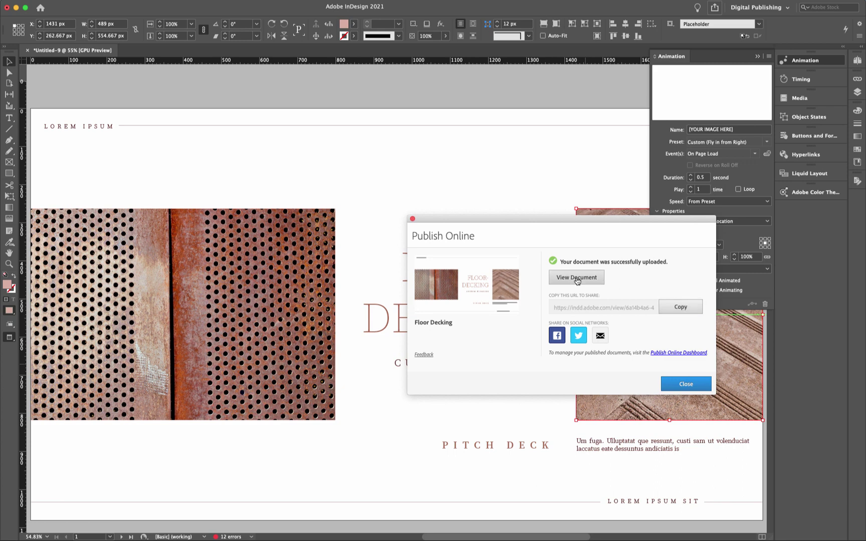
# Copy the indd.adobe.com share link of the uploaded Floor Decking document.
pyautogui.click(685, 309)
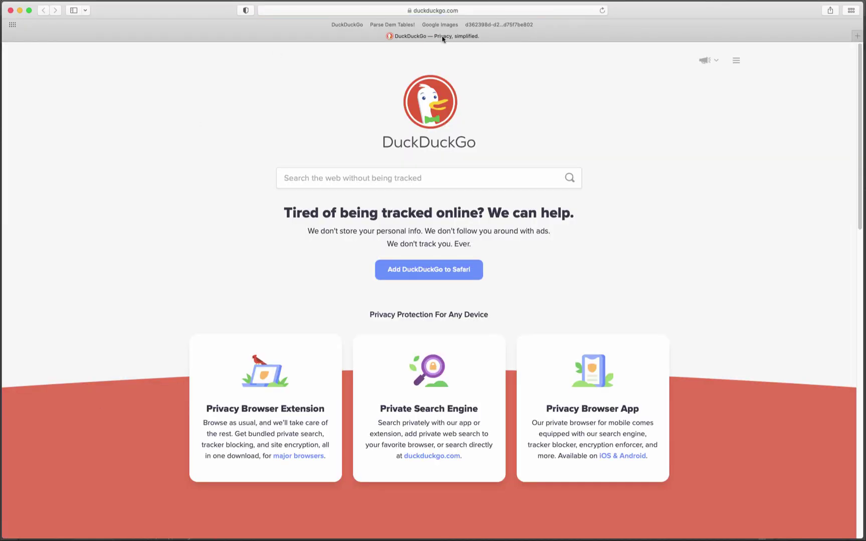
# Paste the copied indd.adobe.com link into Safari's address bar and load the page.
pyautogui.click(477, 11)
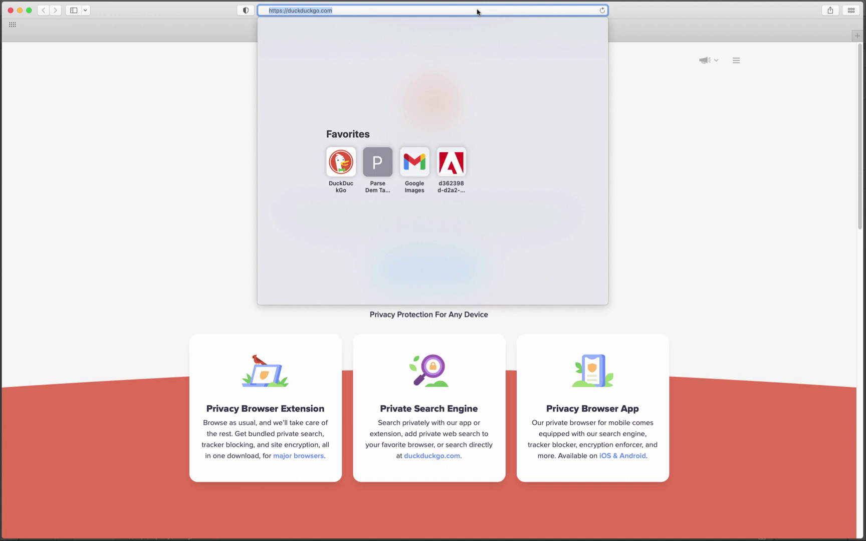
pyautogui.press('super+v')
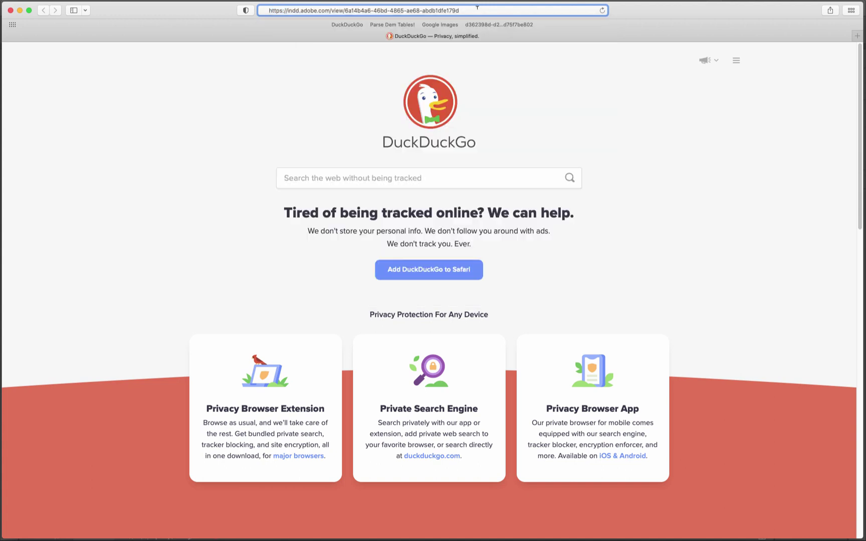
pyautogui.press('Return')
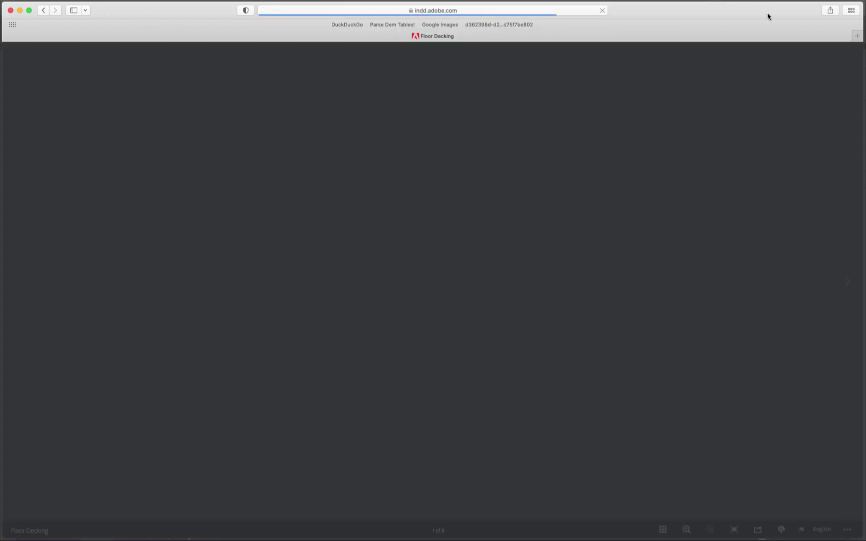